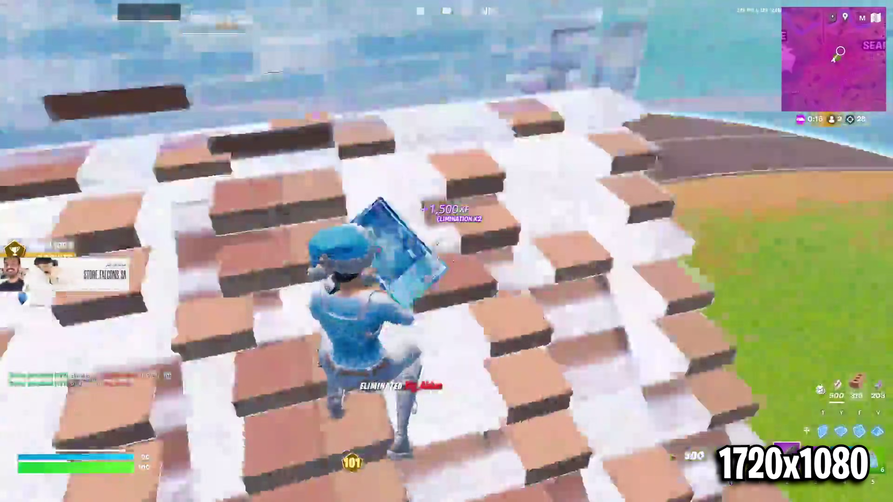
key("w")
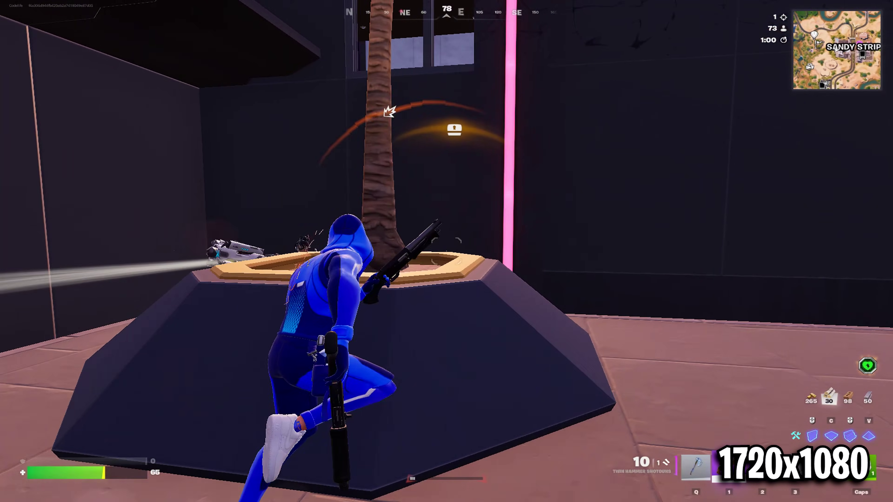
left_click(447, 251)
left_click(447, 251)
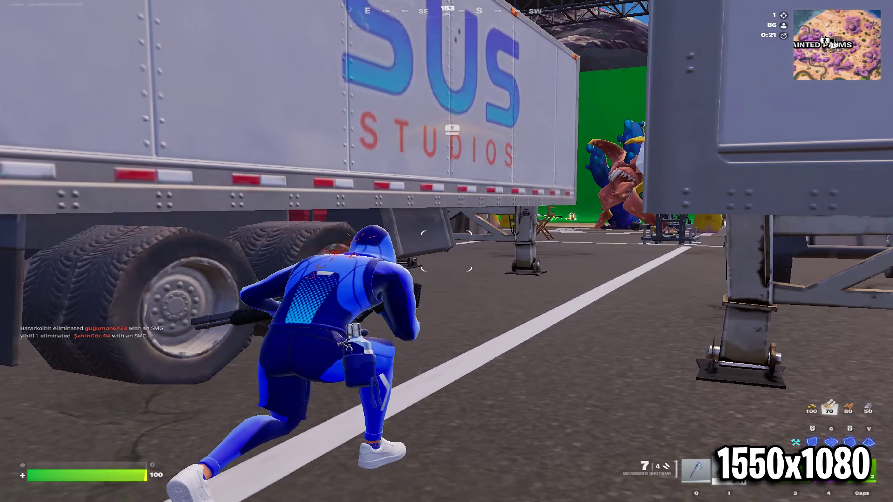
key("w")
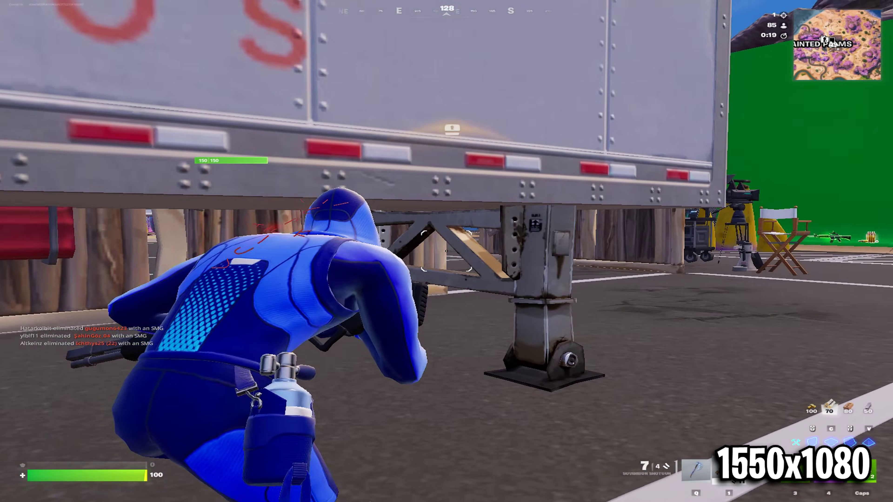
key("w")
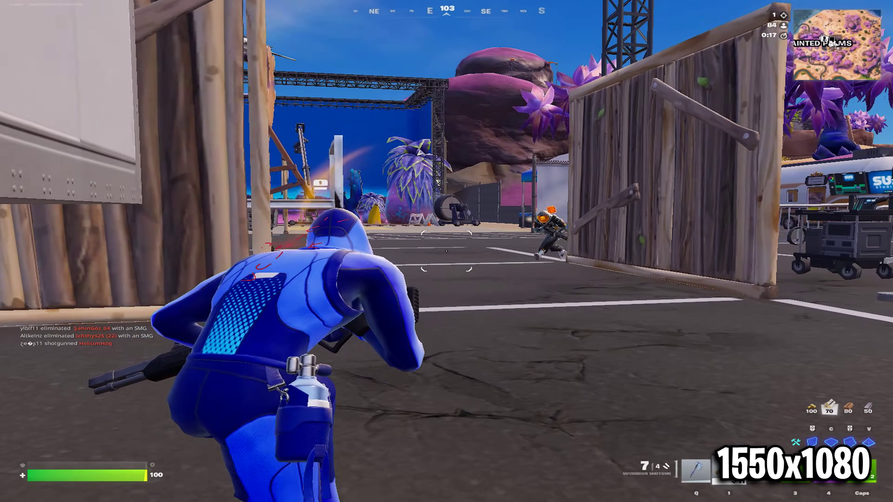
left_click(446, 251)
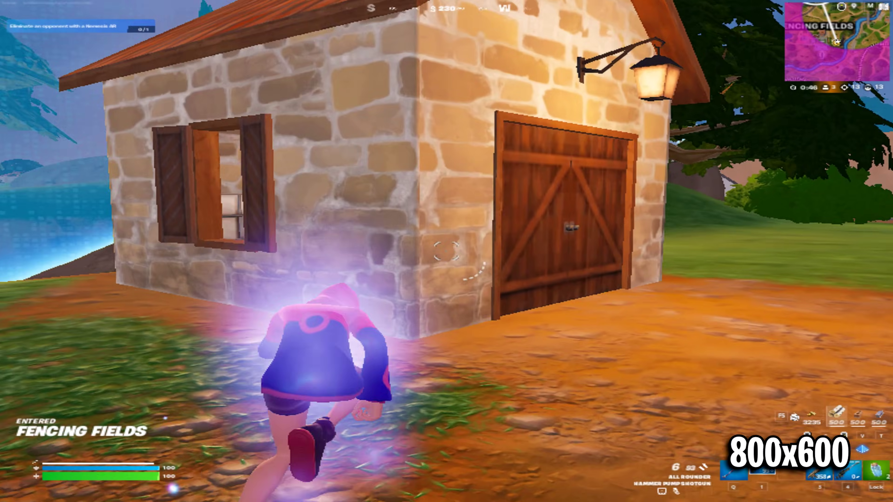
key("w")
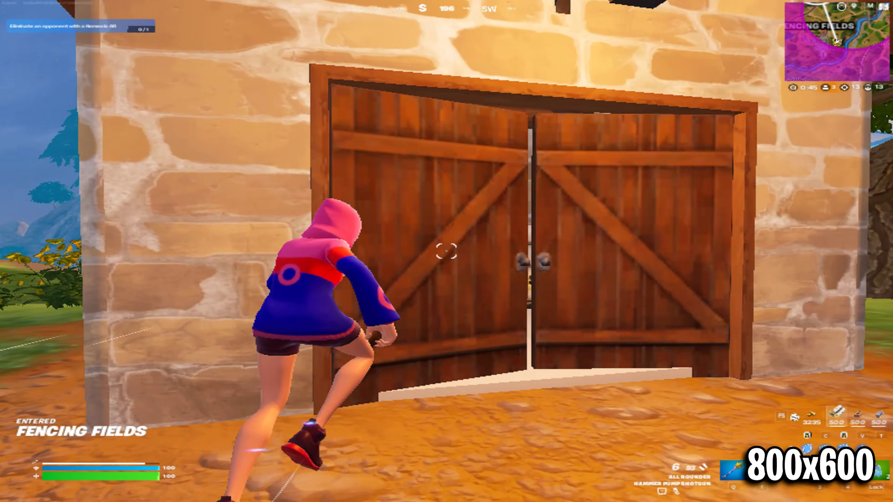
key("e")
key("w")
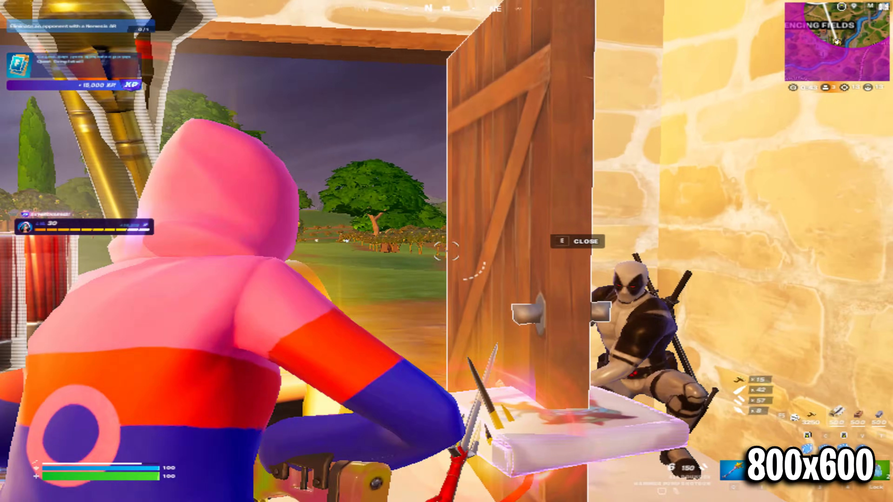
left_click(446, 252)
key("w")
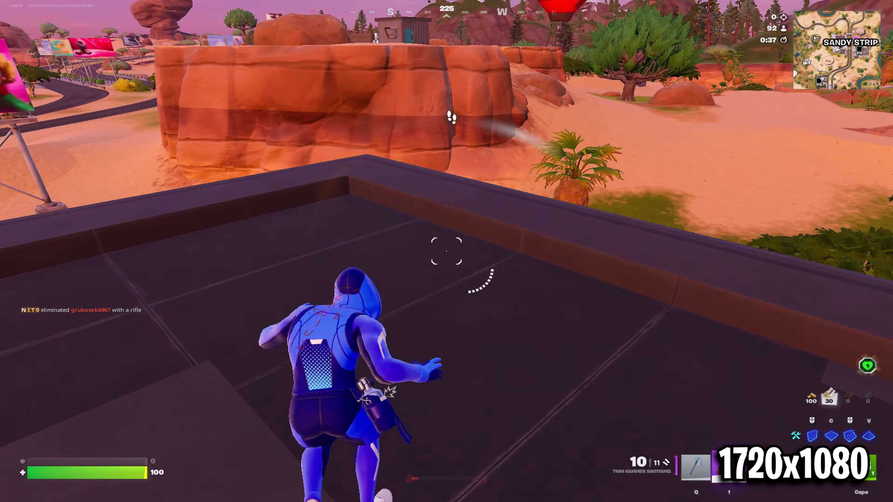
key("space")
key("w")
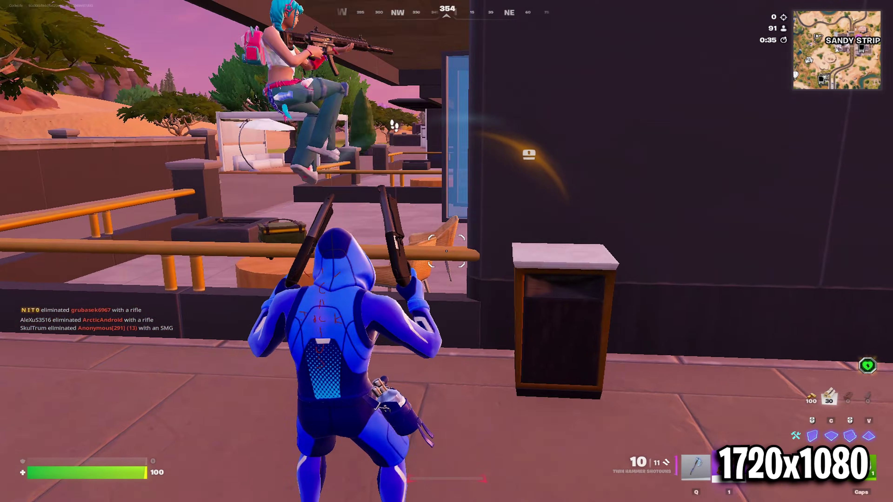
left_click(445, 250)
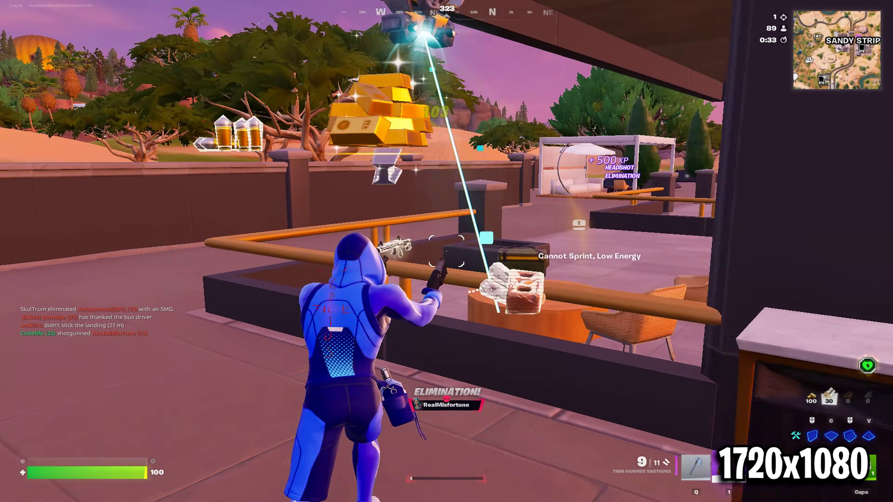
key("w")
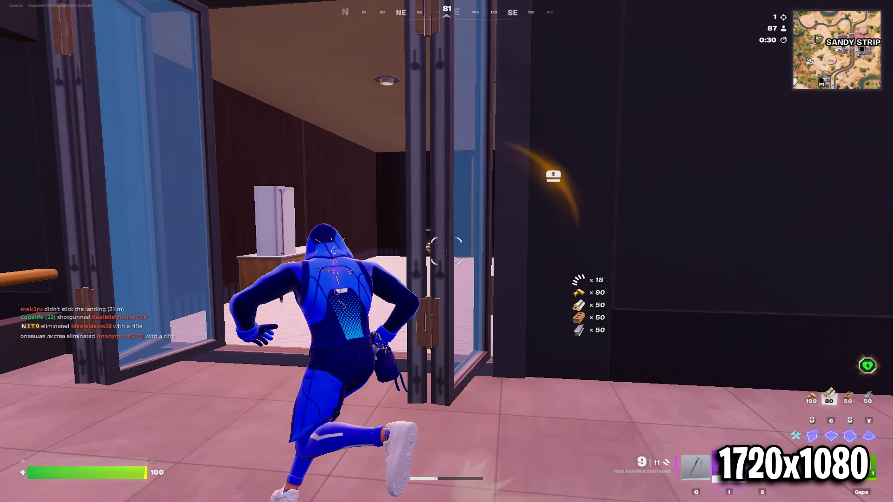
key("w")
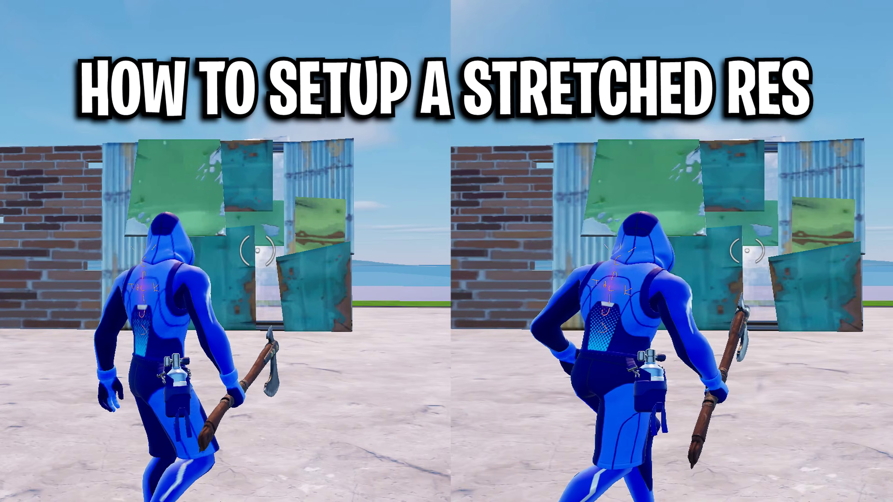
key("w")
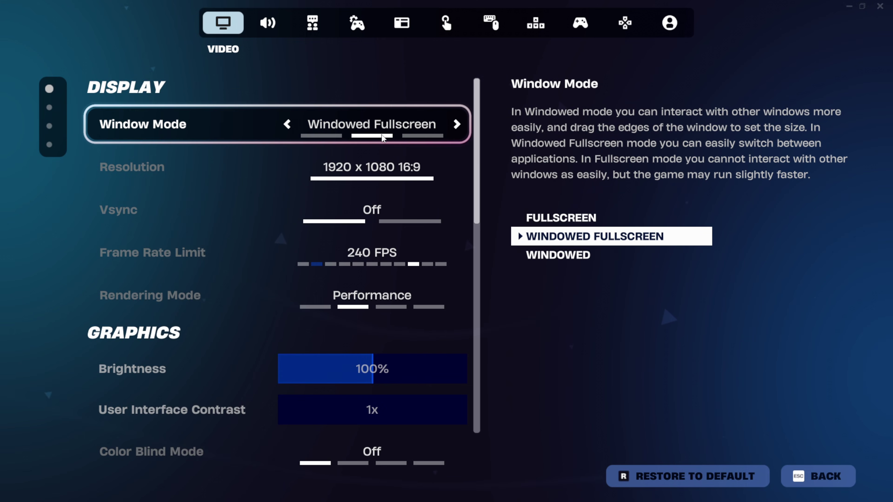
- Review the video settings from window mode and rendering mode through graphics quality to the advanced graphics options
left_click(288, 125)
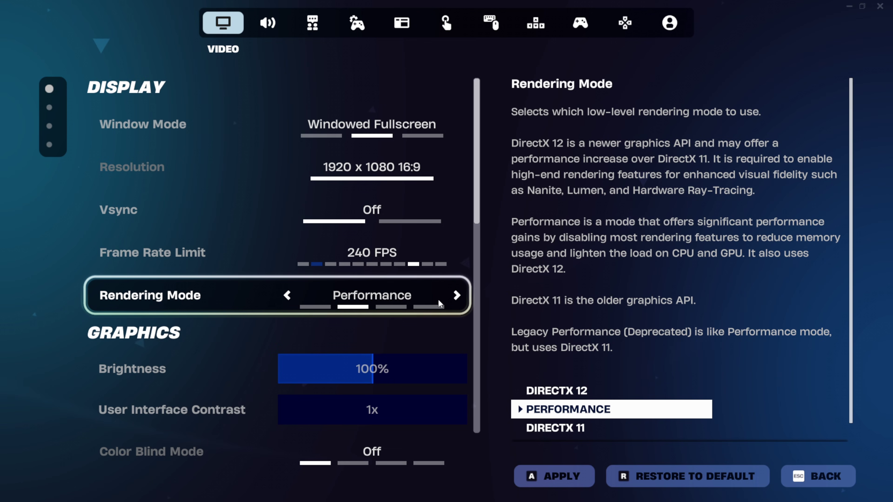
scroll(432, 279, "down", 3)
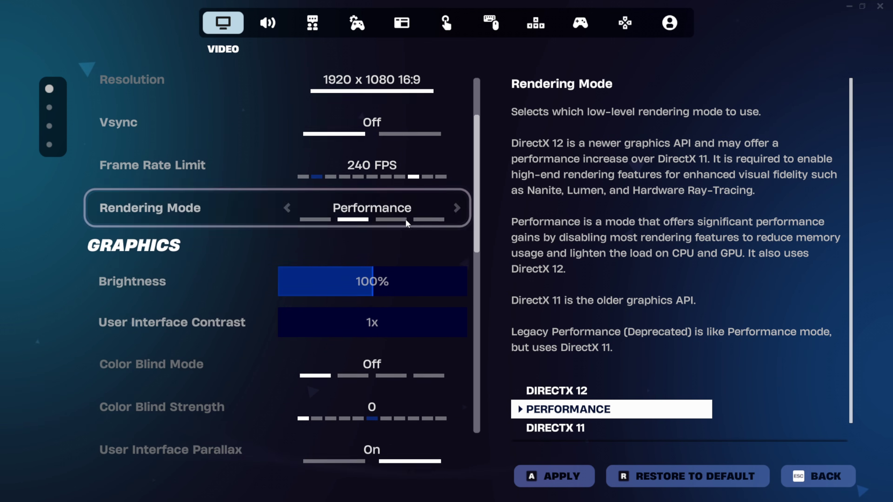
scroll(399, 182, "down", 1)
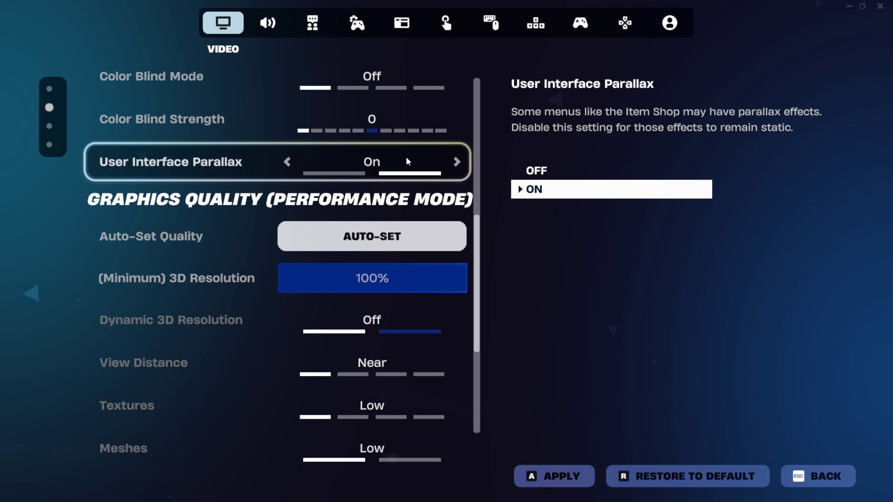
scroll(406, 157, "down", 2)
scroll(406, 157, "down", 3)
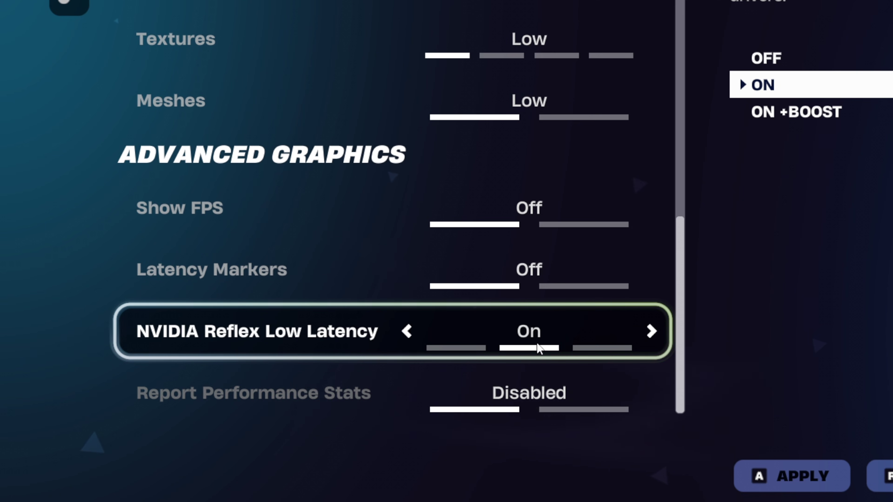
- Try NVIDIA Reflex Low Latency at On +Boost and Off, and set it back to On
left_click(654, 332)
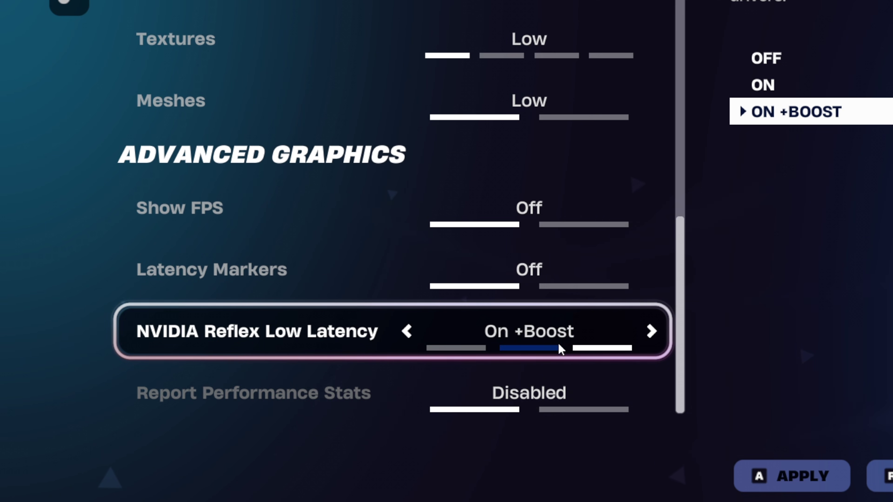
left_click(406, 334)
left_click(400, 335)
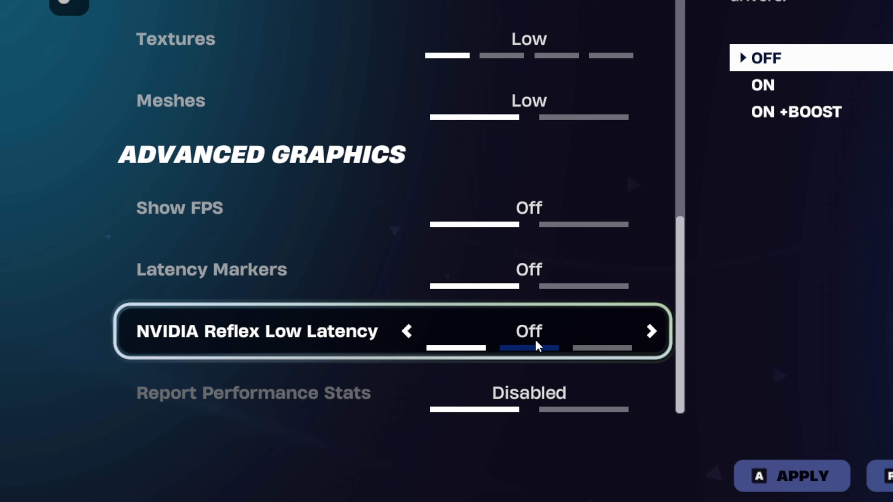
left_click(652, 332)
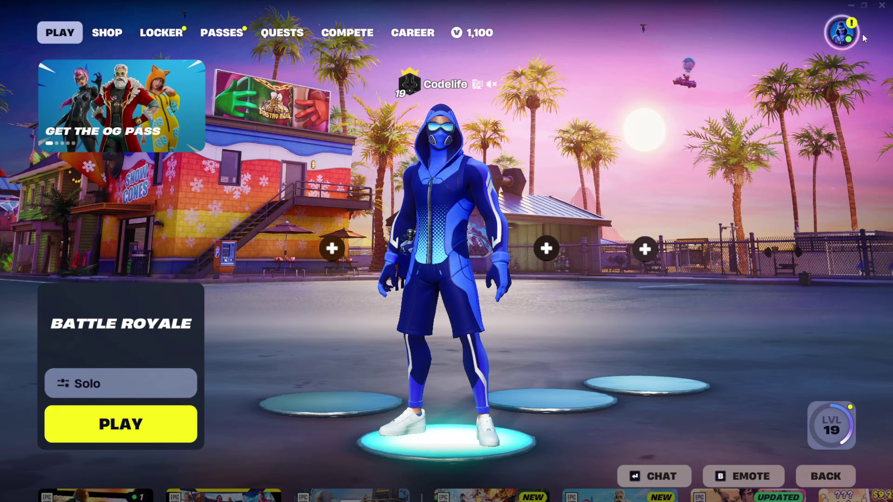
- Close the game and open the %localappdata% folder through the Windows Run dialog
left_click(881, 5)
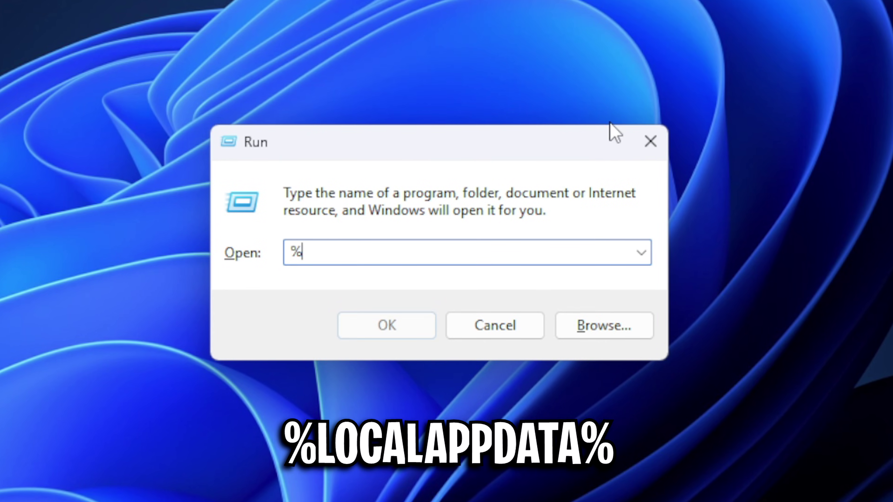
type("ata%")
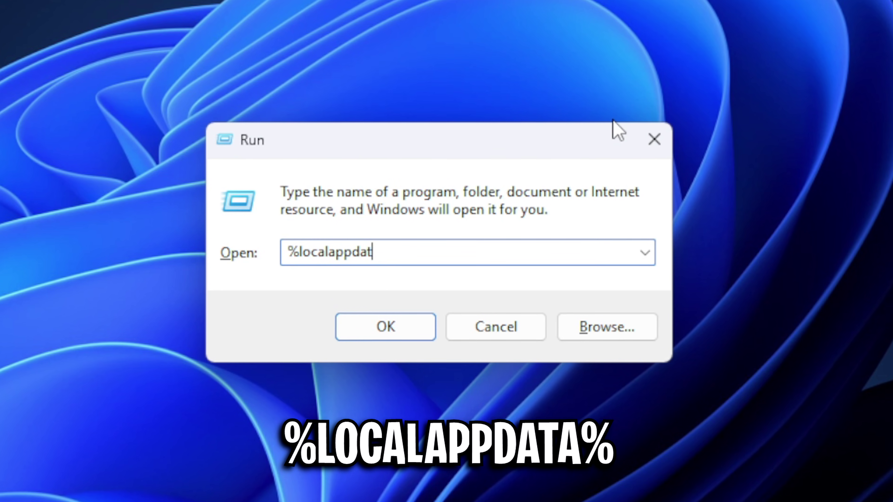
left_click(384, 329)
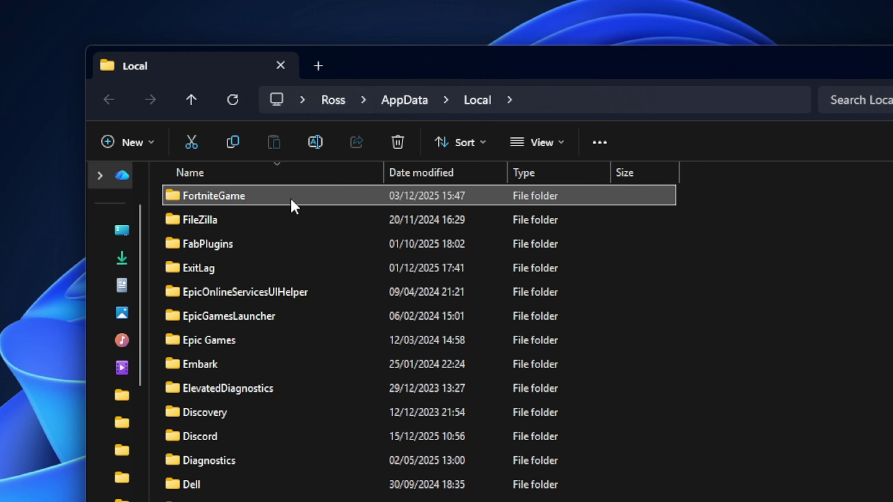
- Open the WindowsClient folder inside FortniteGame, Saved, Config
double_click(283, 199)
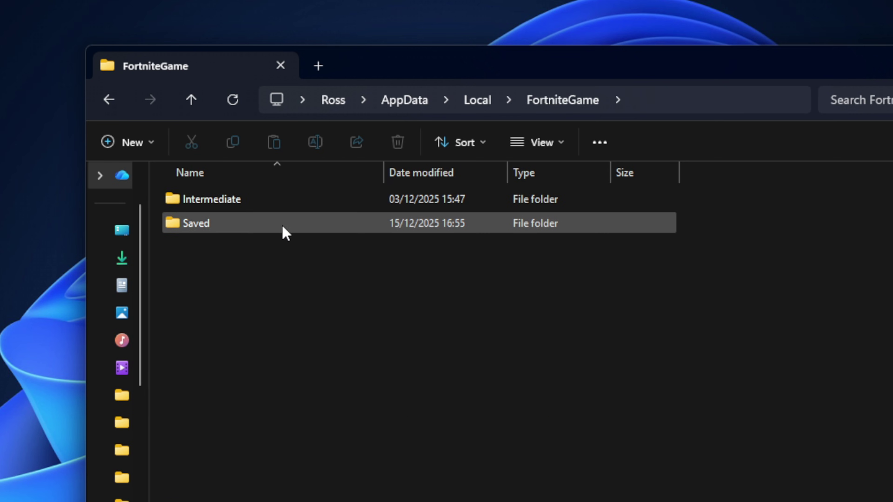
double_click(249, 225)
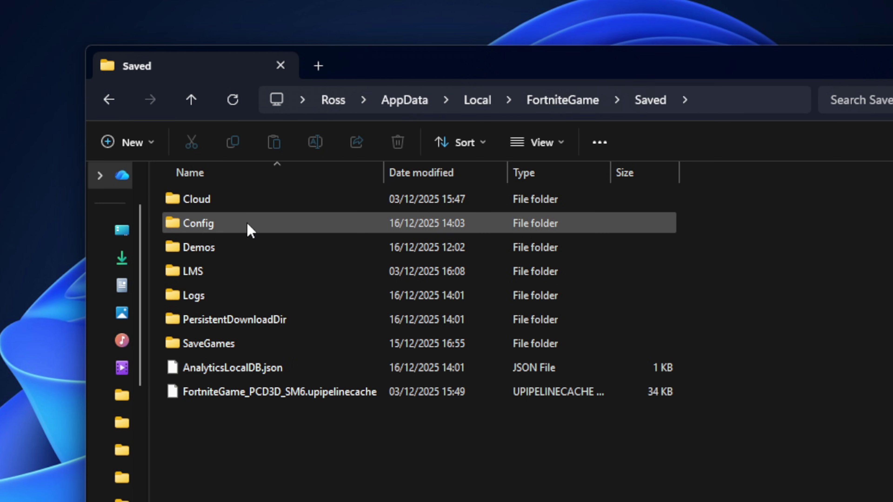
double_click(306, 225)
double_click(293, 225)
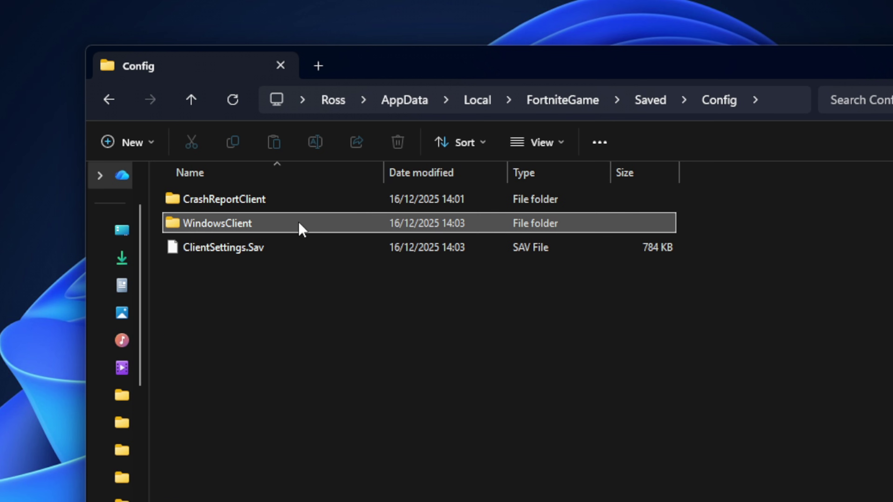
left_click(262, 225)
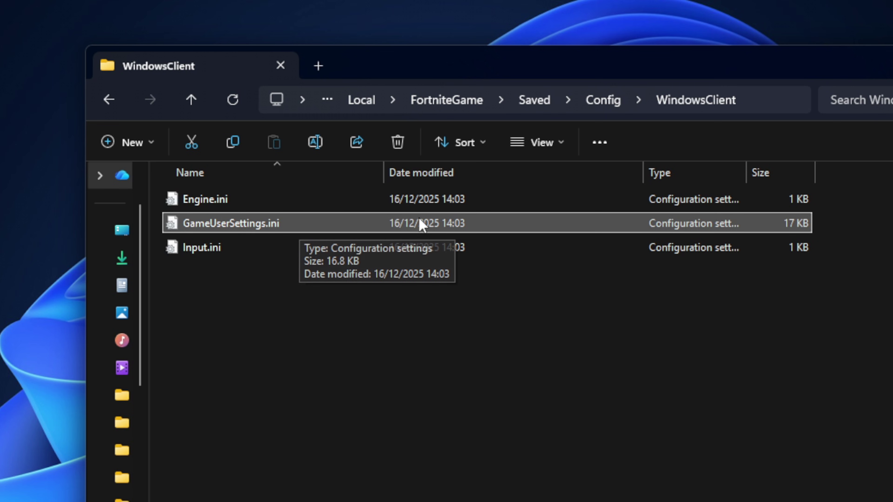
- Check in the properties of GameUserSettings.ini that the Read-only attribute is cleared, and close the dialog
right_click(484, 221)
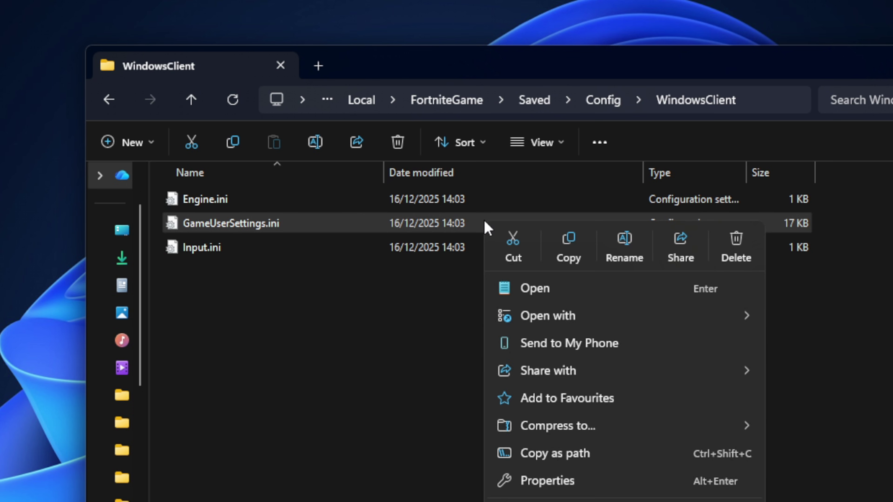
left_click(566, 484)
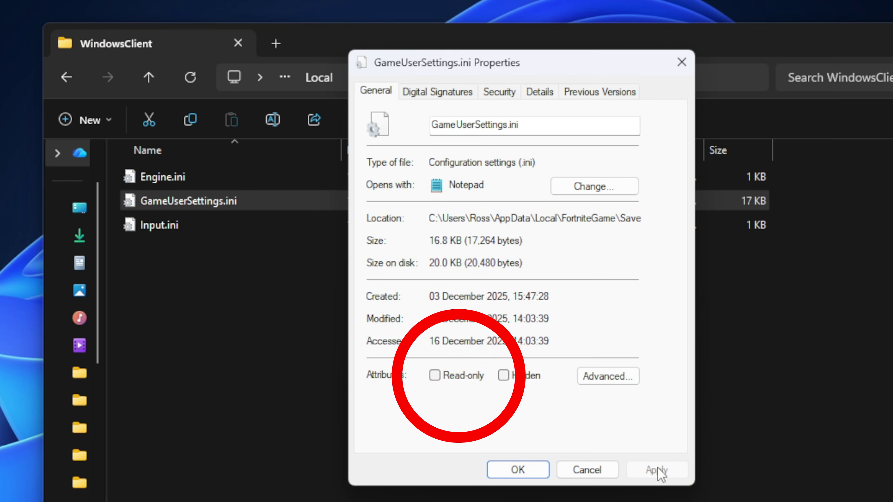
left_click(535, 471)
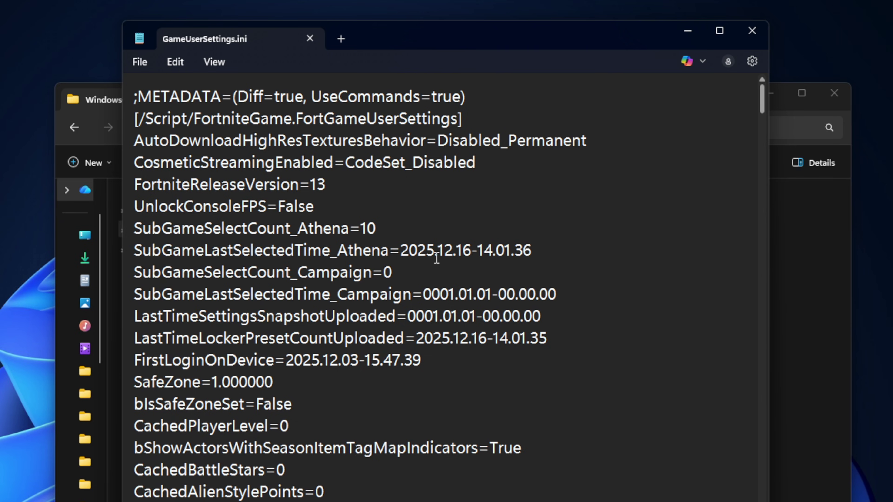
- Set ResolutionSizeX and LastUserConfirmedResolutionSizeX to 1720 in GameUserSettings.ini
scroll(436, 259, "down", 20)
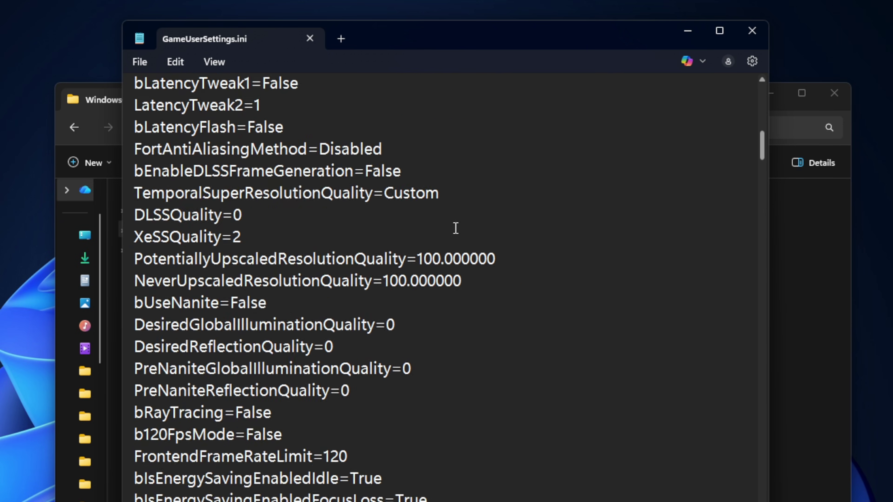
scroll(460, 235, "down", 20)
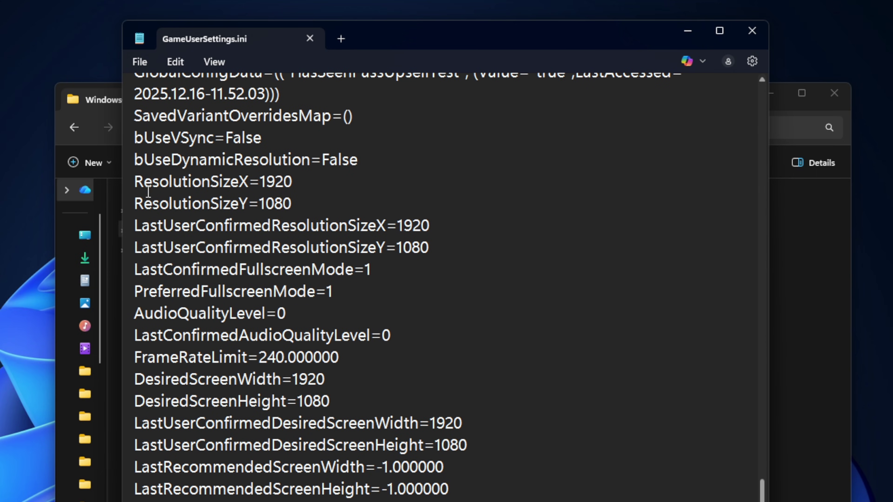
left_click_drag(134, 182, 526, 457)
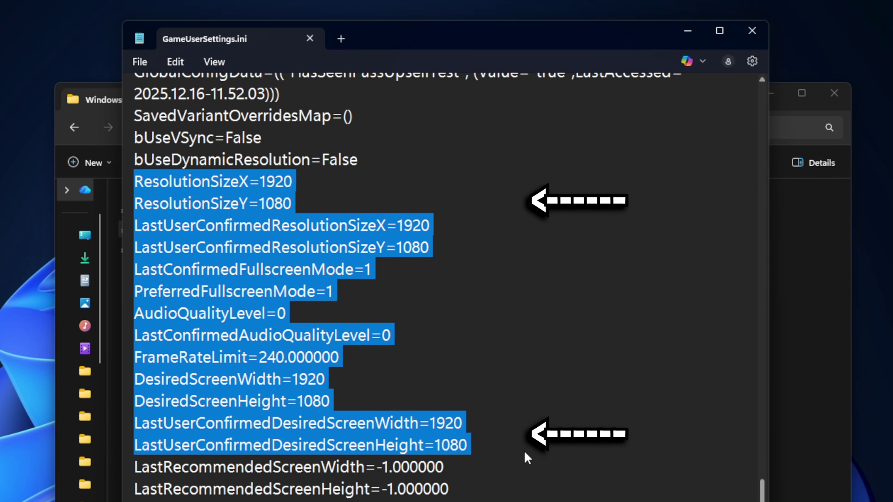
left_click(309, 185)
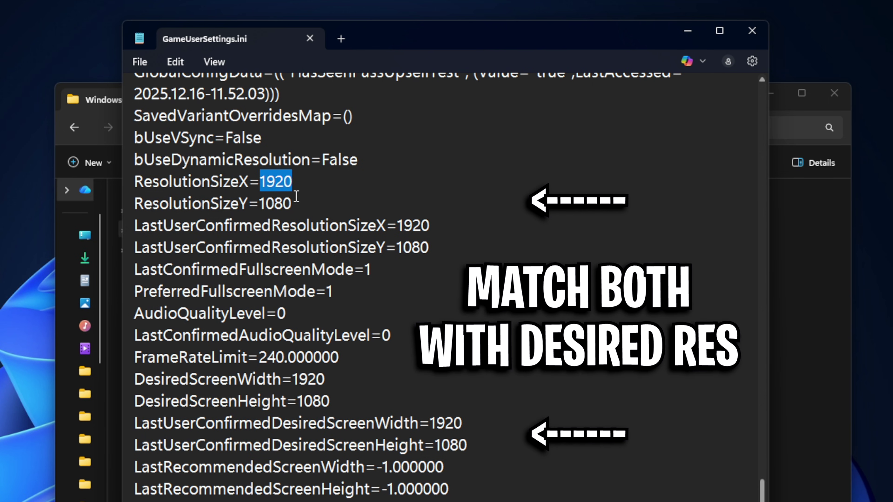
type("172")
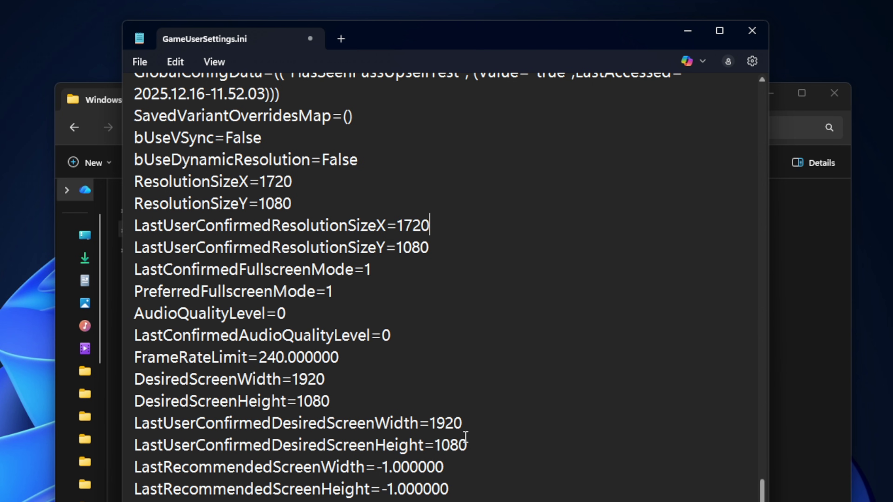
- Set DesiredScreenWidth and LastUserConfirmedDesiredScreenWidth to 1720 in the same settings file
left_click_drag(466, 443, 110, 384)
left_click_drag(358, 380, 293, 371)
left_click_drag(500, 450, 145, 183)
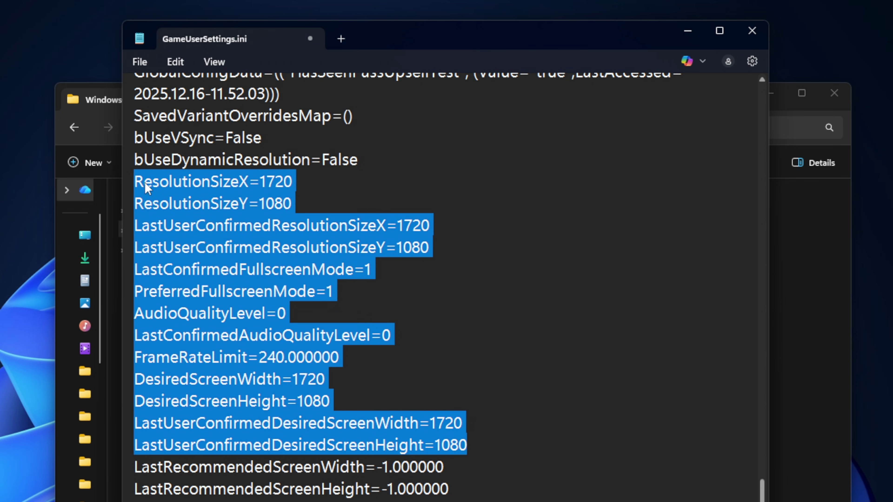
left_click_drag(259, 245, 43, 200)
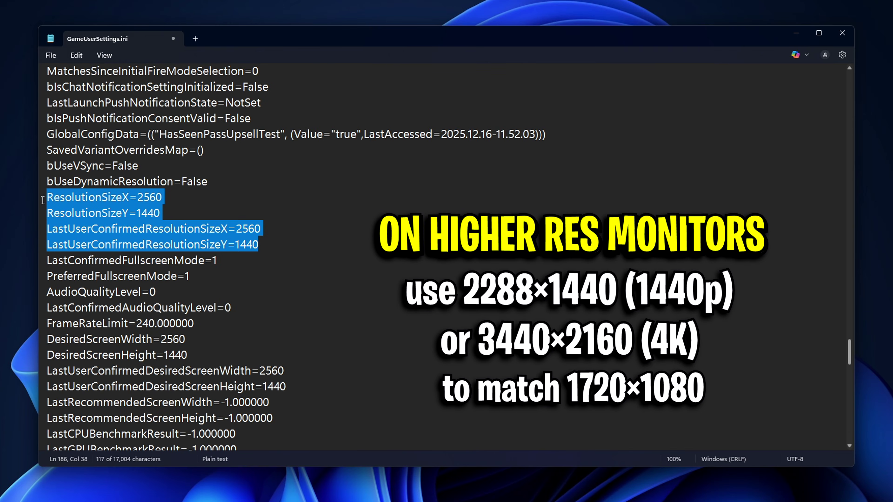
left_click_drag(293, 385, 36, 346)
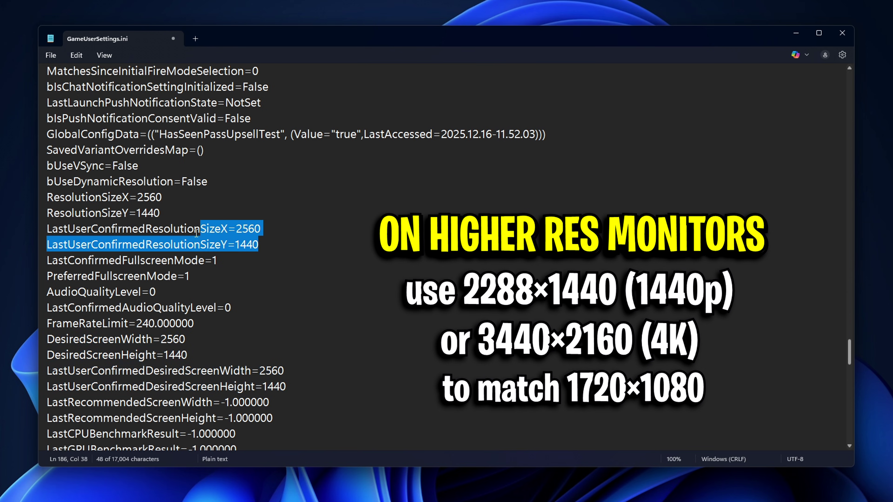
left_click_drag(196, 232, 26, 201)
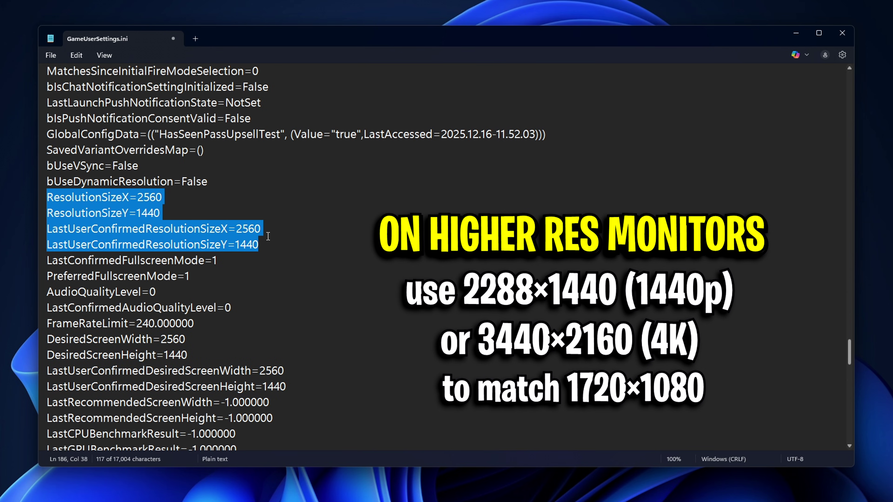
left_click(284, 239)
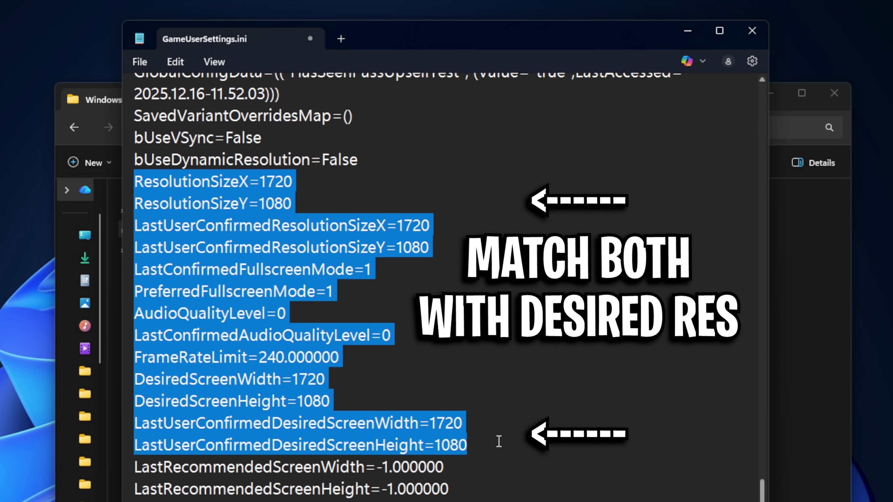
- Save the edited GameUserSettings.ini and close it
left_click(355, 134)
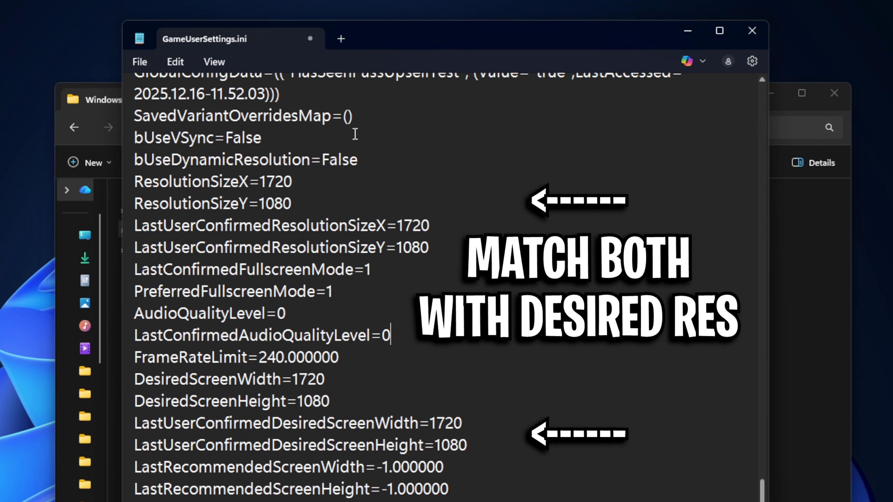
left_click(140, 62)
left_click(192, 207)
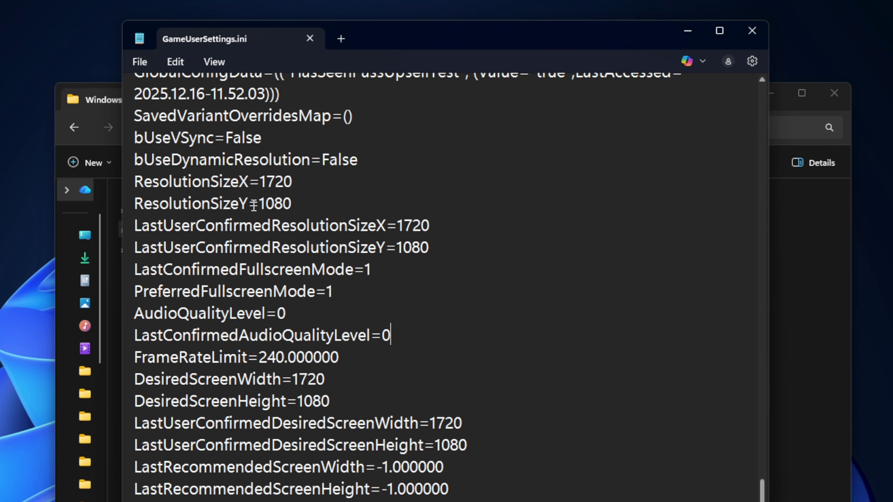
left_click(751, 31)
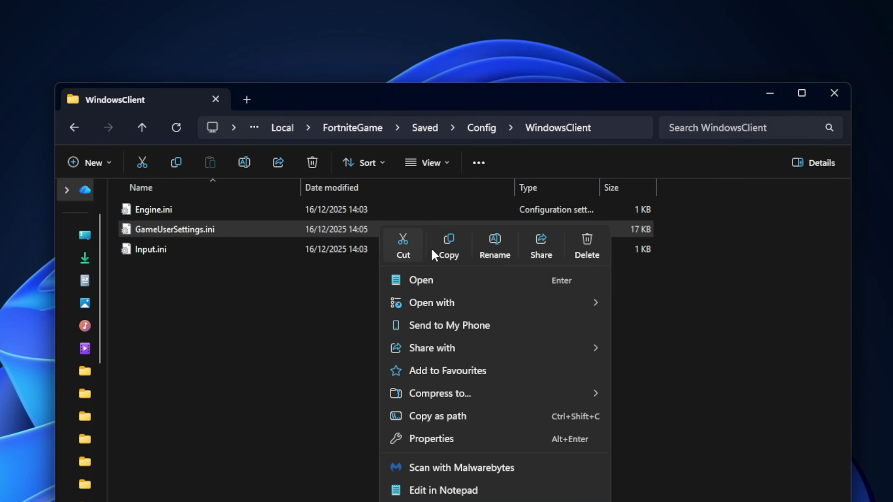
- Turn on the Read-only attribute in the properties of GameUserSettings.ini and confirm the dialog
right_click(382, 230)
left_click(473, 439)
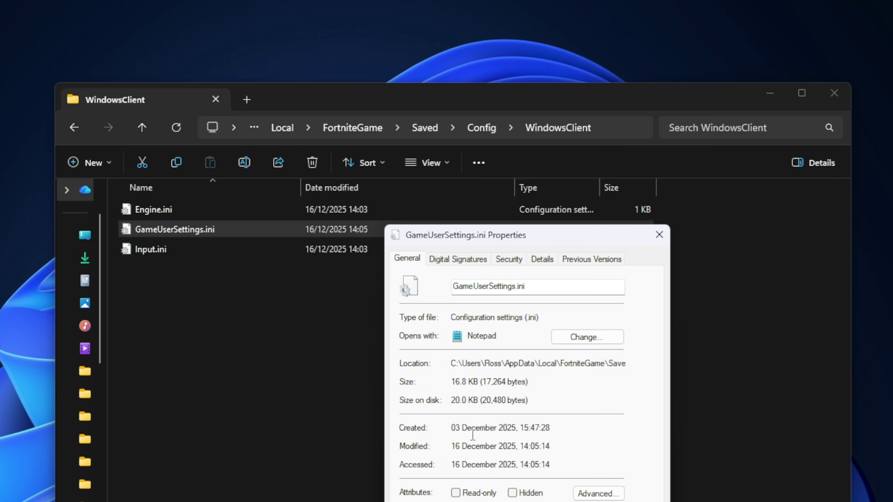
left_click(357, 378)
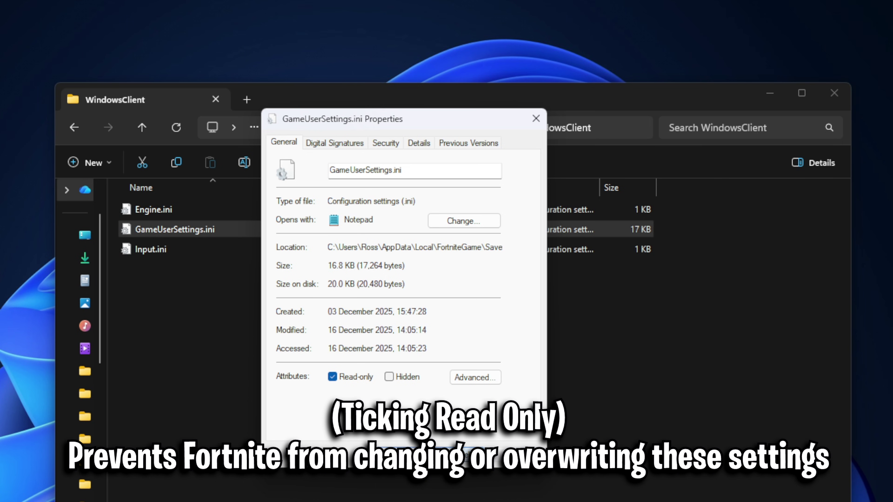
key("Return")
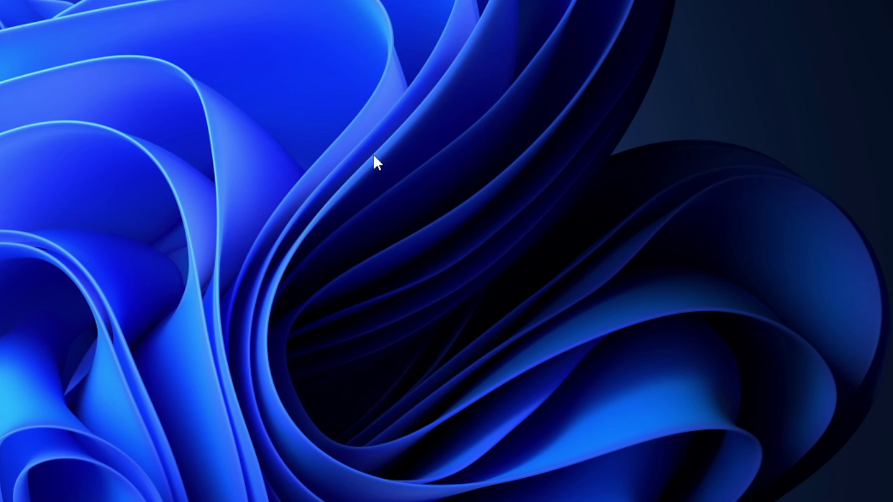
- Switch to the NVIDIA Control Panel from the desktop and open its Change resolution page
right_click(373, 159)
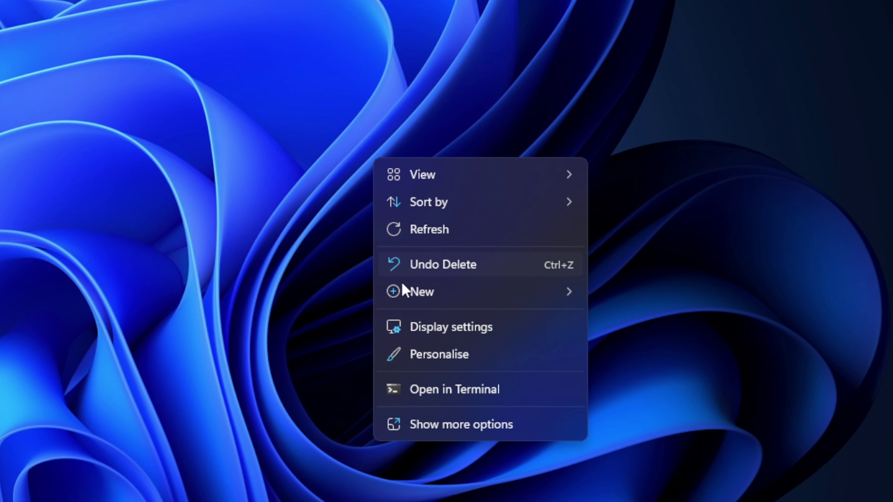
left_click(490, 426)
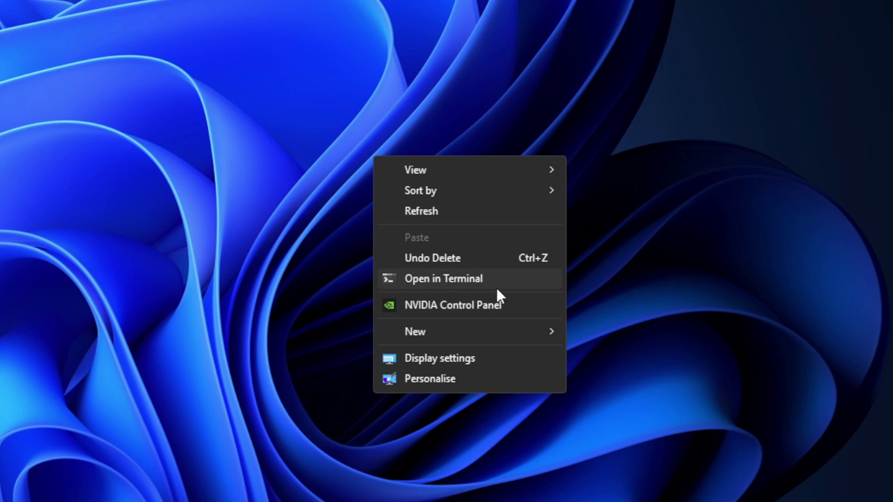
left_click(482, 307)
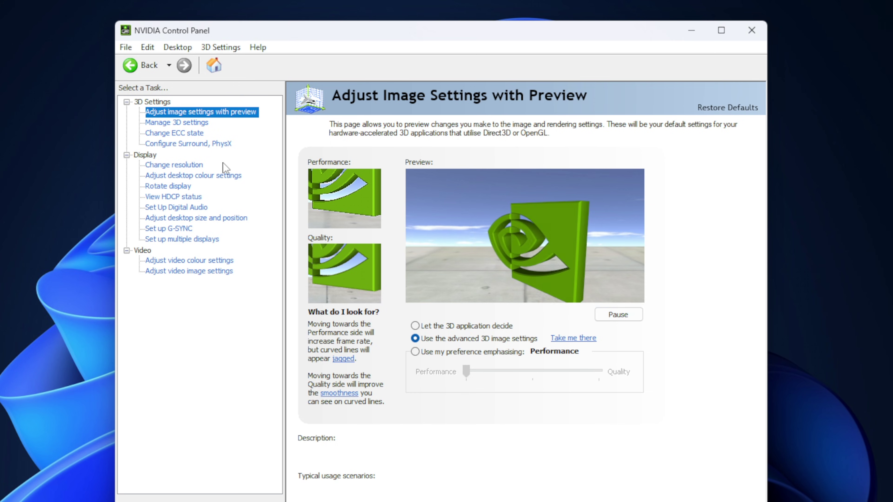
left_click(195, 165)
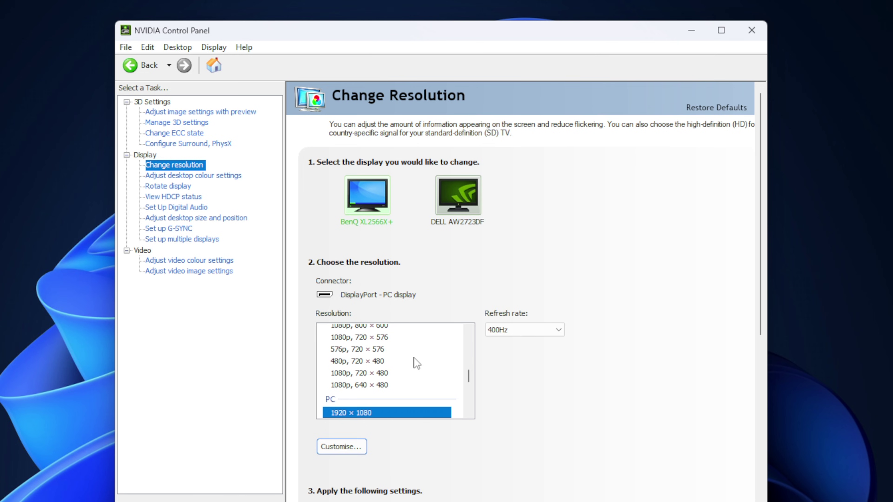
- Open the resolution customisation dialog for the BenQ display and enable resolutions not exposed by the display
scroll(417, 363, "down", 1)
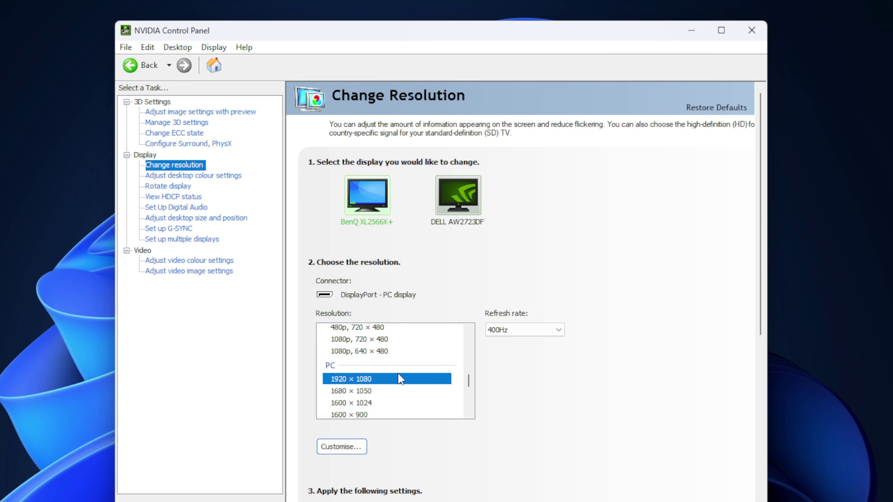
left_click(353, 449)
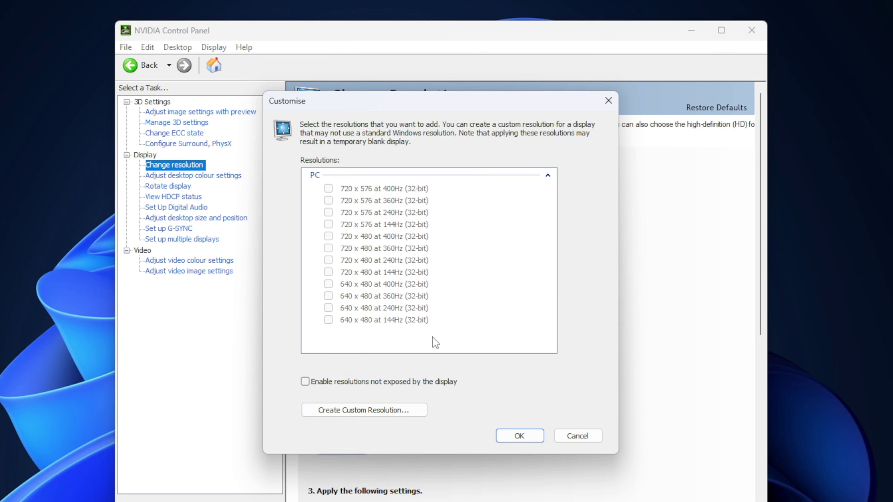
left_click(305, 381)
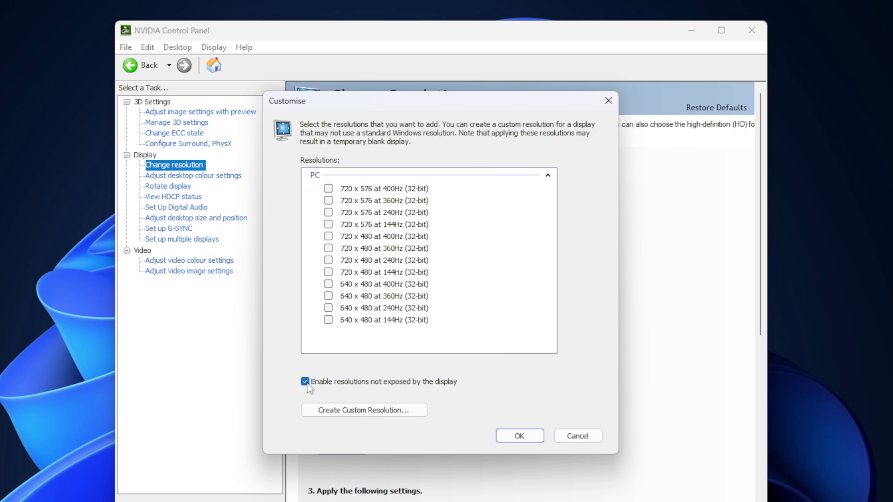
- Create a custom resolution of 1720 x 1080 at 400 Hz, test it, save it and close the customisation dialog
left_click(414, 417)
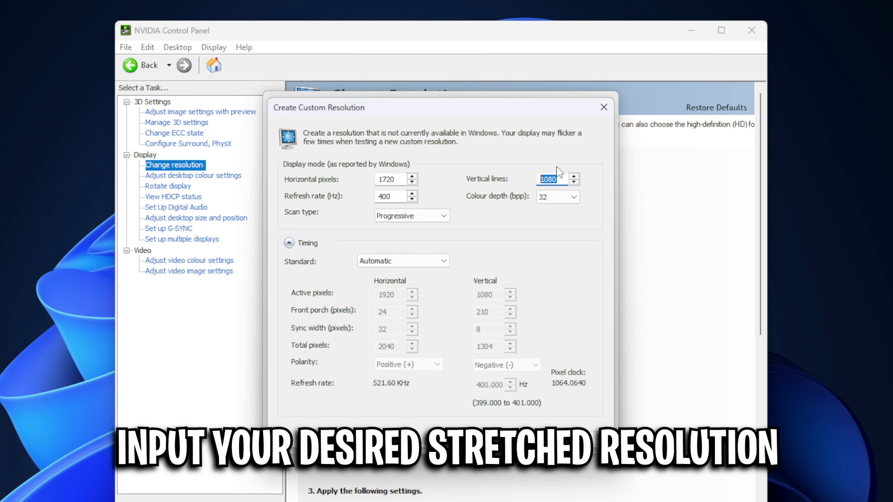
double_click(398, 197)
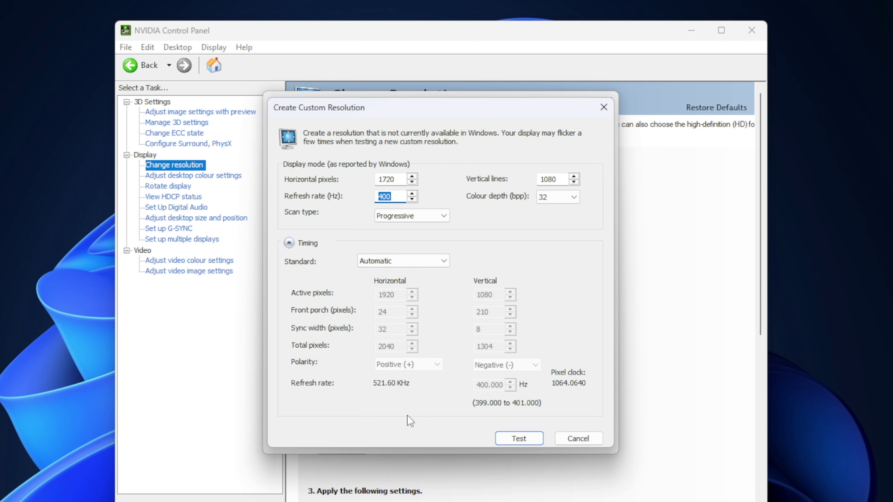
left_click(519, 438)
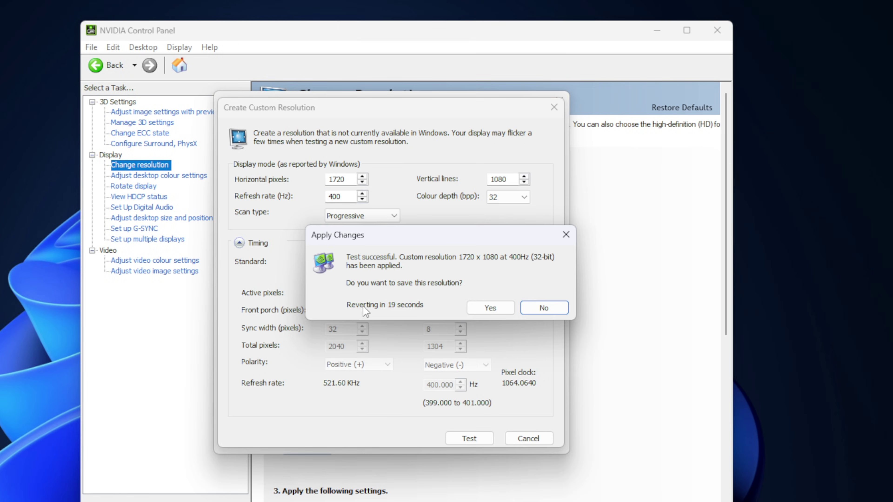
left_click(492, 307)
left_click(523, 435)
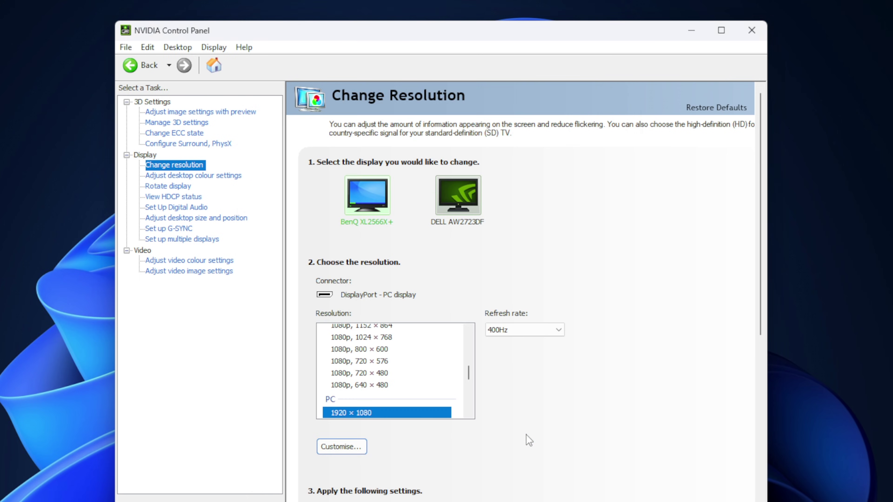
- Apply the custom 1720 × 1080 resolution to the BenQ display and keep the changes
left_click_drag(468, 379, 472, 334)
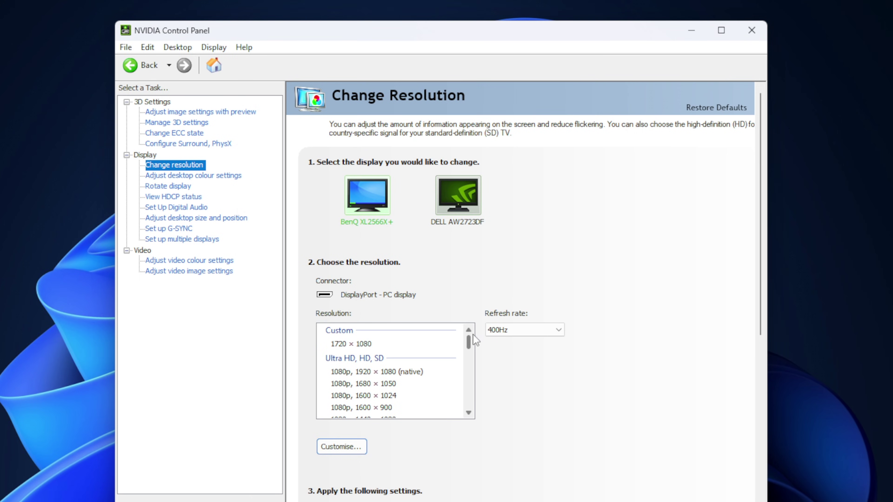
left_click(386, 344)
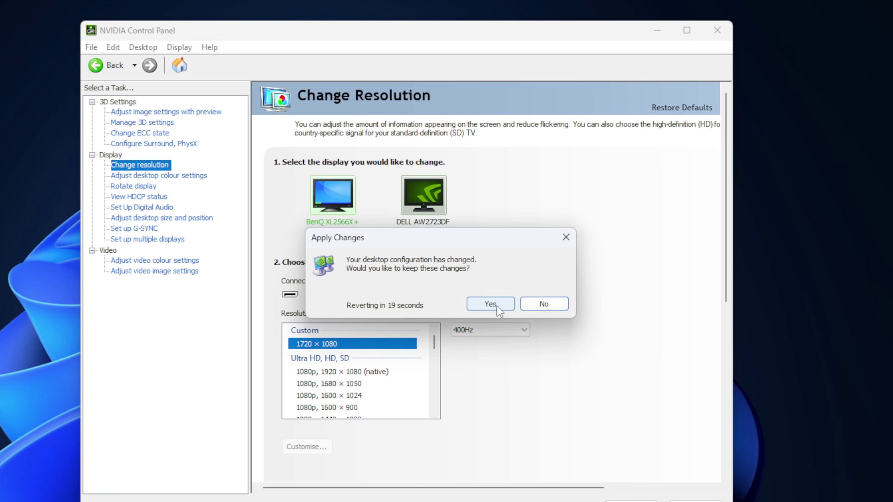
left_click(492, 303)
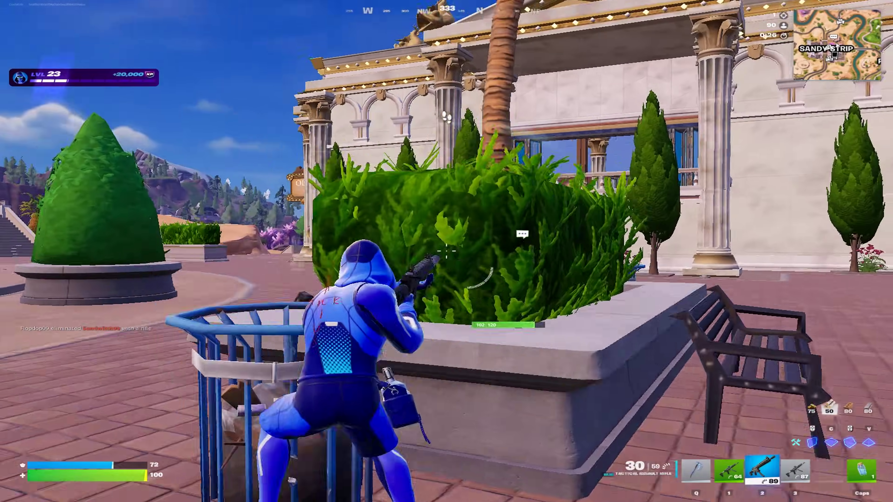
key("w")
left_click(446, 250)
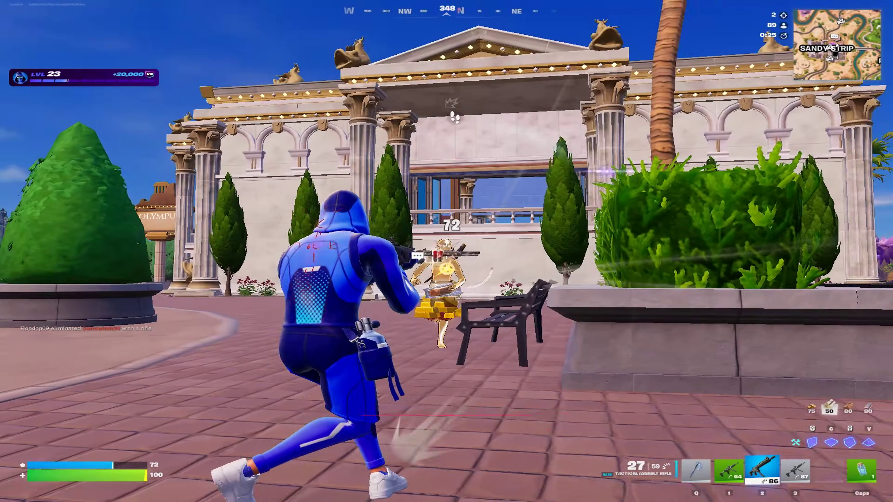
left_click(447, 251)
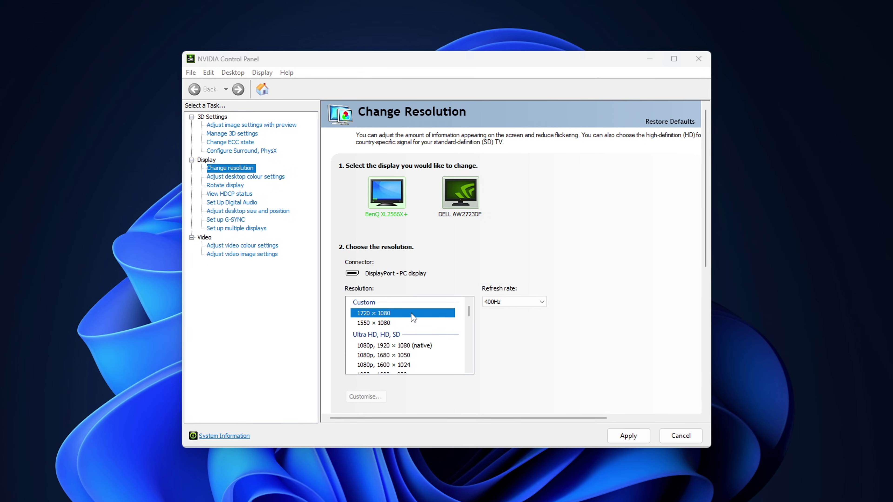
scroll(453, 316, "down", 3)
scroll(453, 318, "down", 5)
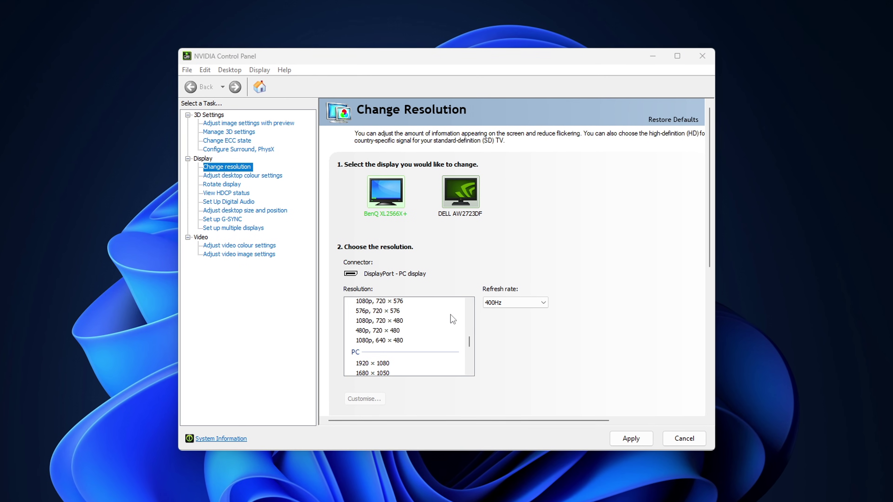
left_click(405, 335)
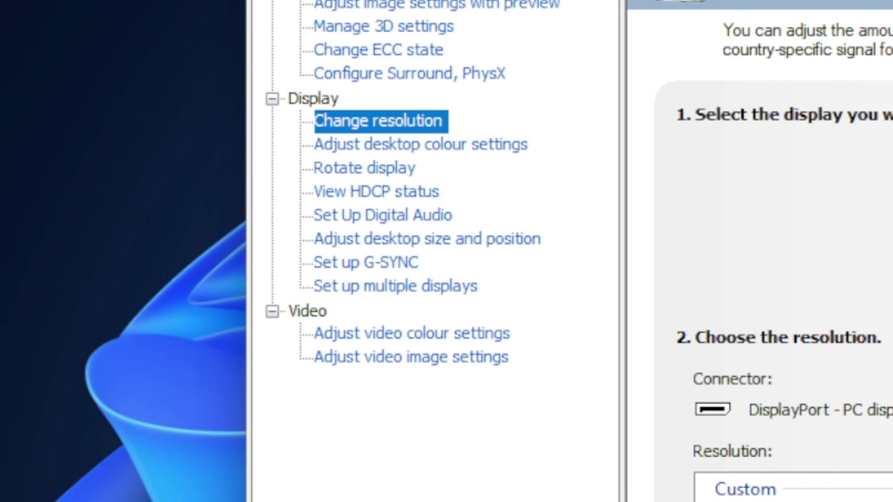
- Open the desktop size and position settings and set the BenQ display's full-screen scaling to run on Display
left_click(426, 239)
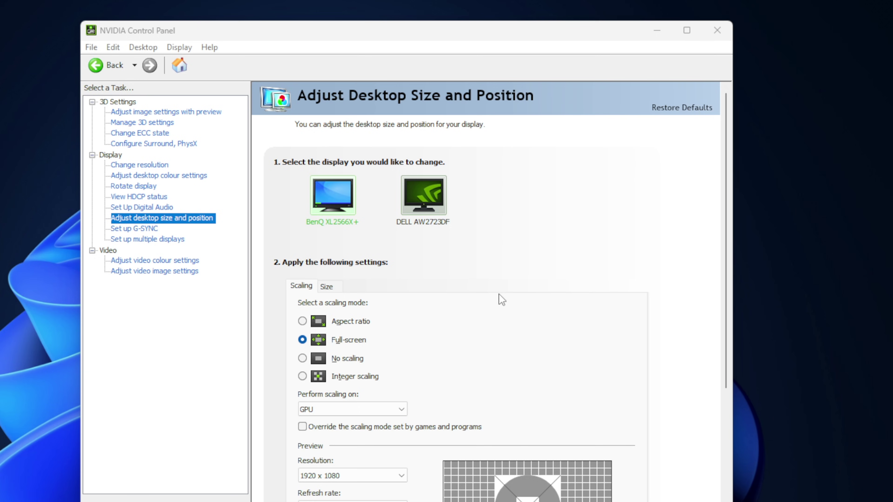
left_click(372, 219)
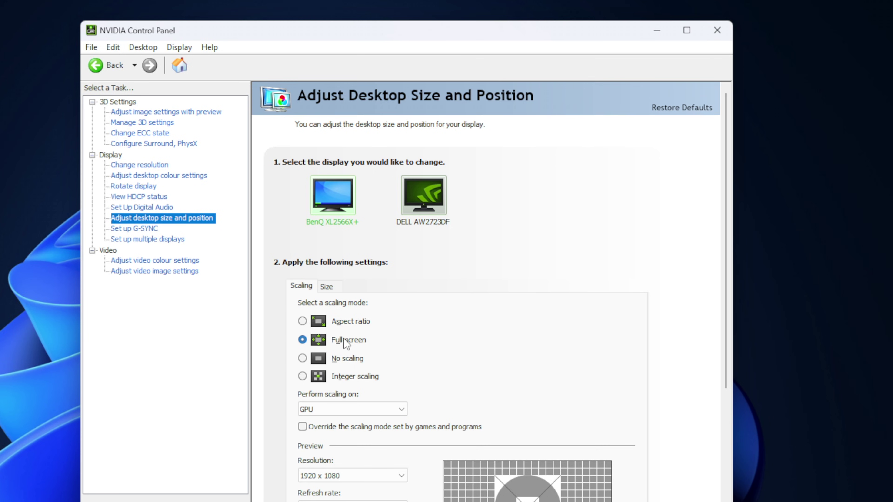
scroll(396, 319, "down", 3)
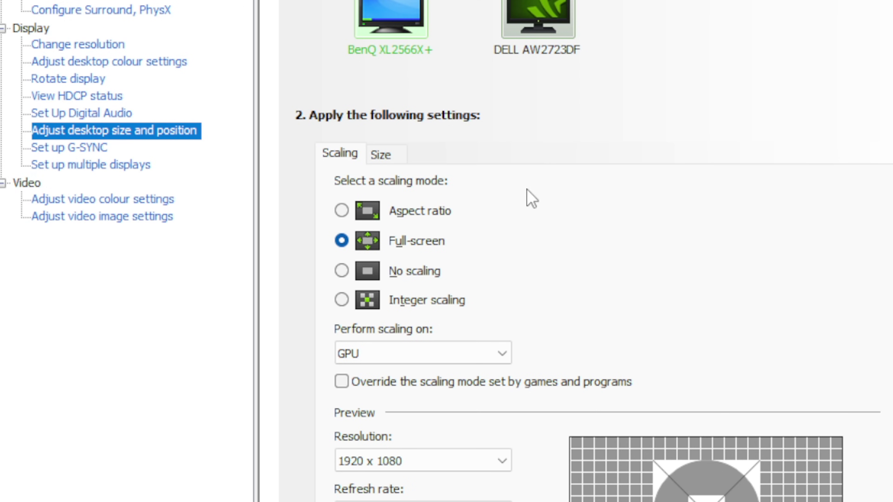
scroll(531, 199, "down", 2)
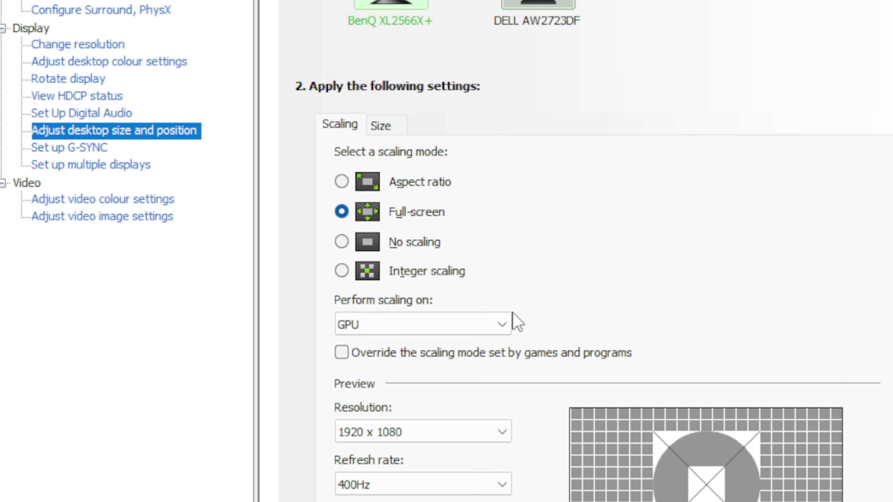
left_click(463, 326)
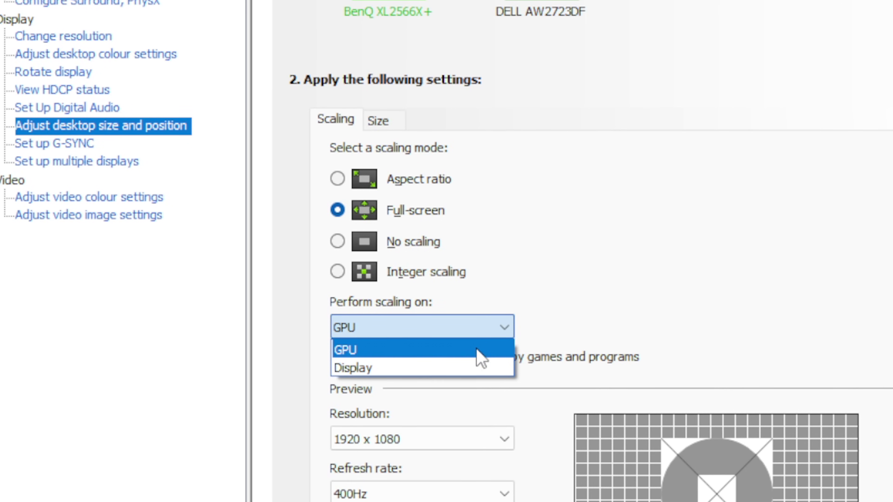
left_click(441, 370)
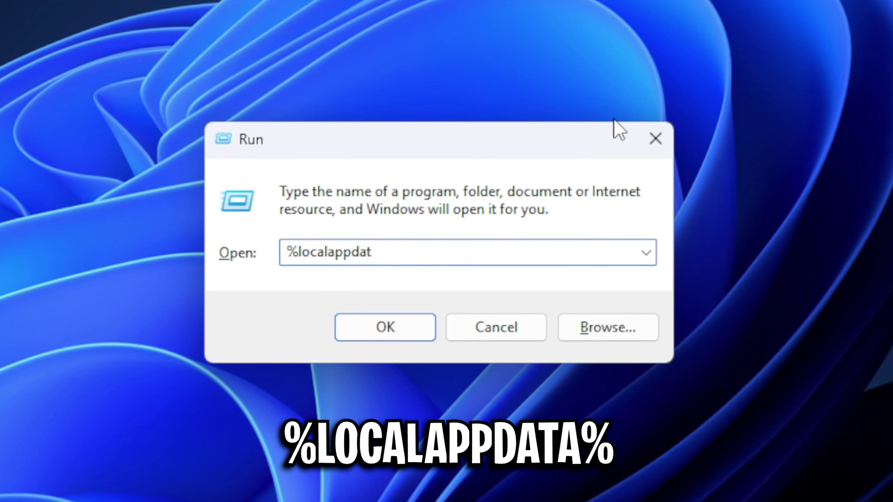
- Open the %localappdata% location and go to the FortniteGame > Saved > Config > WindowsClient folder
type("%")
key("Return")
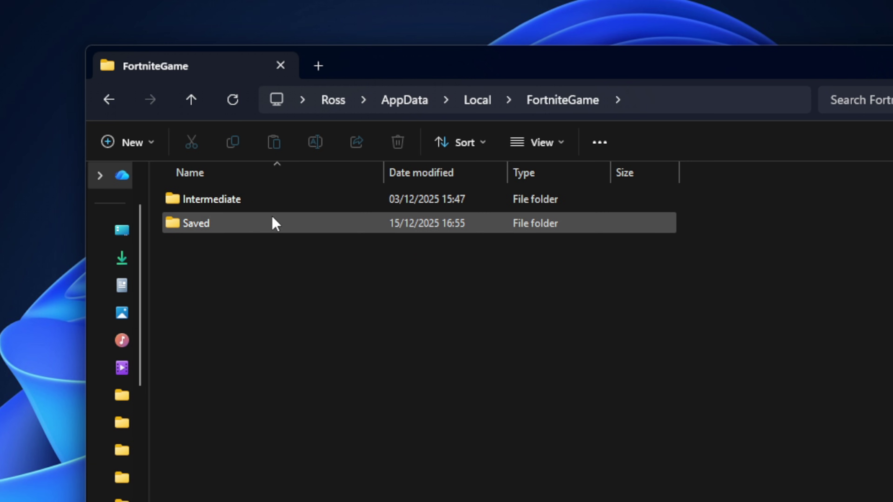
double_click(252, 228)
double_click(295, 222)
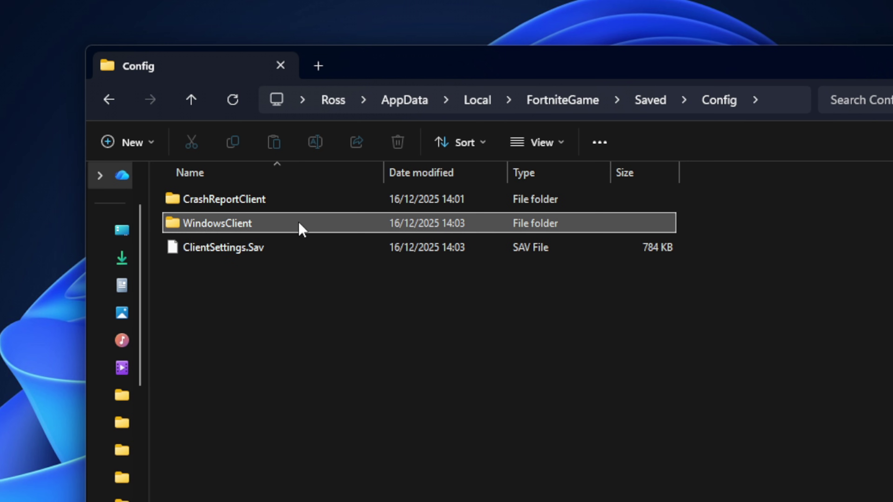
double_click(298, 224)
- Clear the Read-only attribute in the properties of GameUserSettings.ini and apply the change
left_click(317, 223)
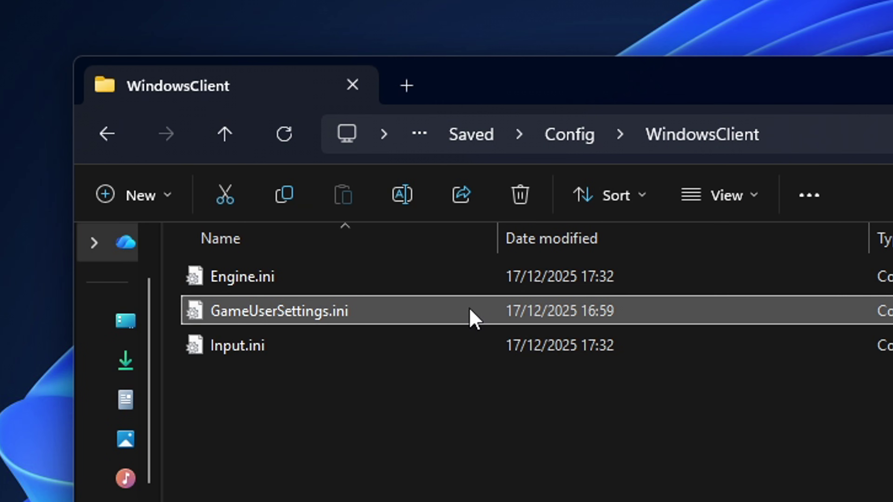
right_click(471, 309)
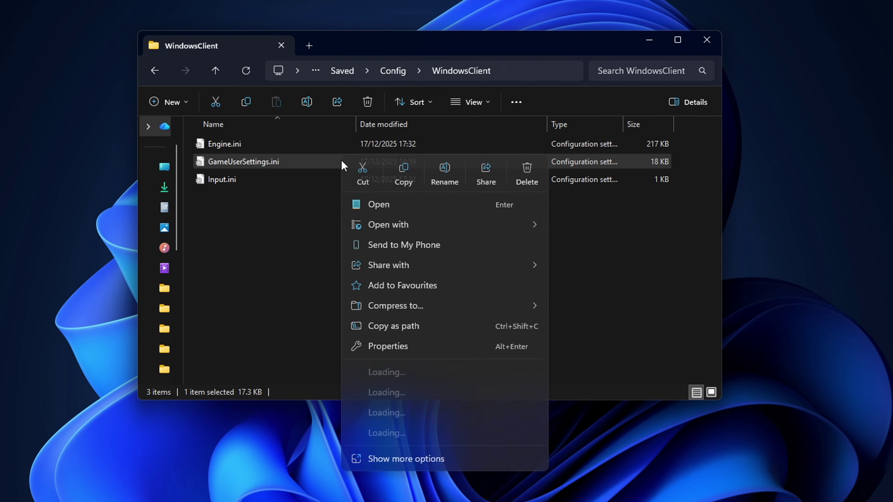
left_click(401, 347)
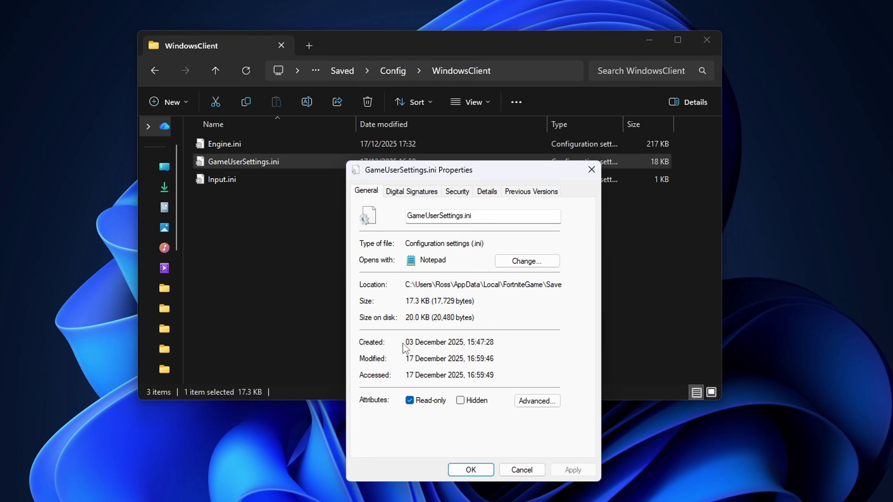
left_click(409, 400)
left_click(572, 470)
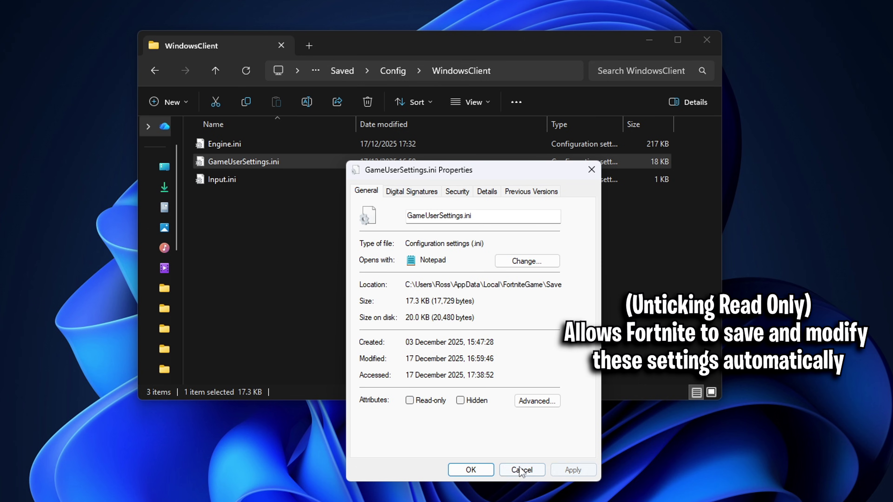
left_click(479, 469)
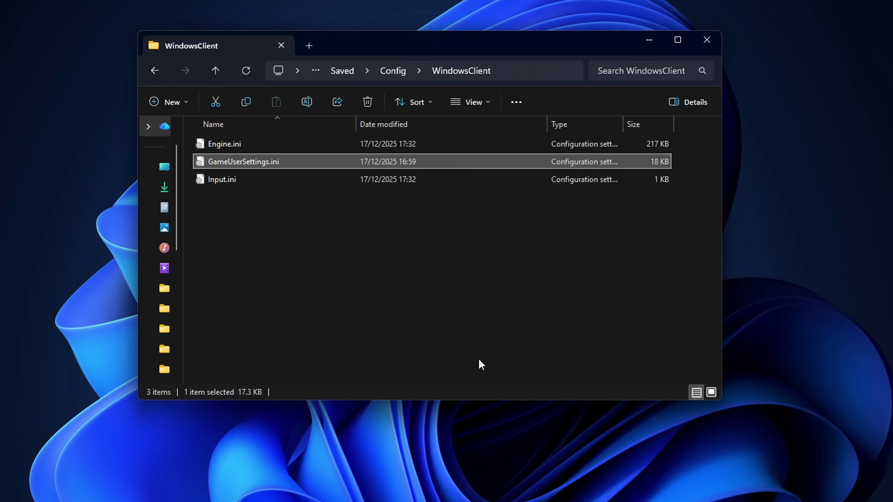
- Open GameUserSettings.ini for editing and set ResolutionSizeX to 1920
double_click(348, 161)
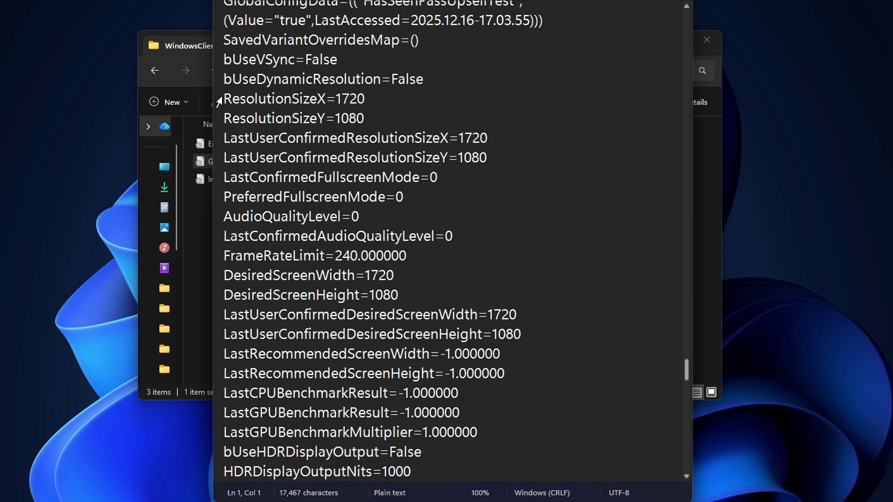
left_click_drag(219, 102, 525, 337)
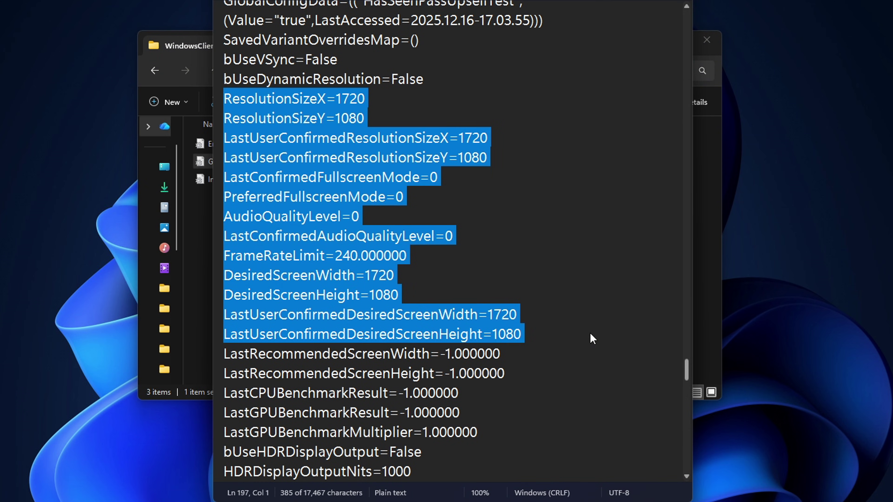
left_click(487, 147)
double_click(473, 138)
left_click_drag(365, 99, 347, 96)
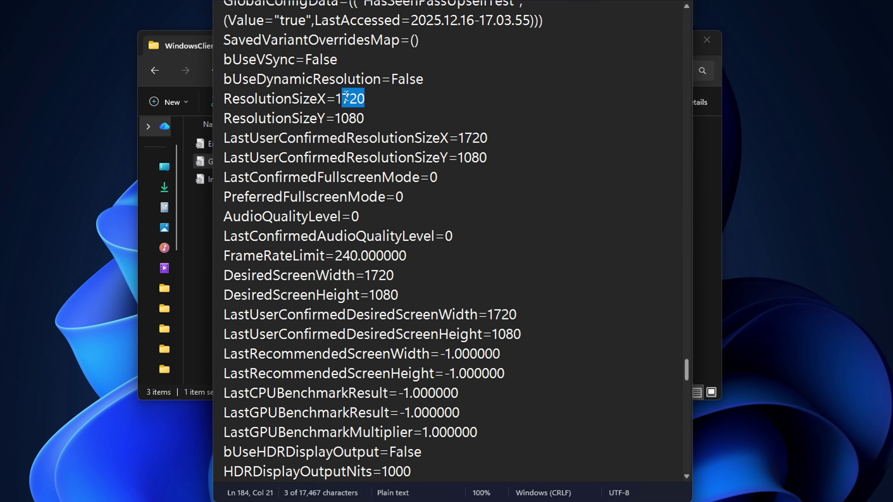
type("920")
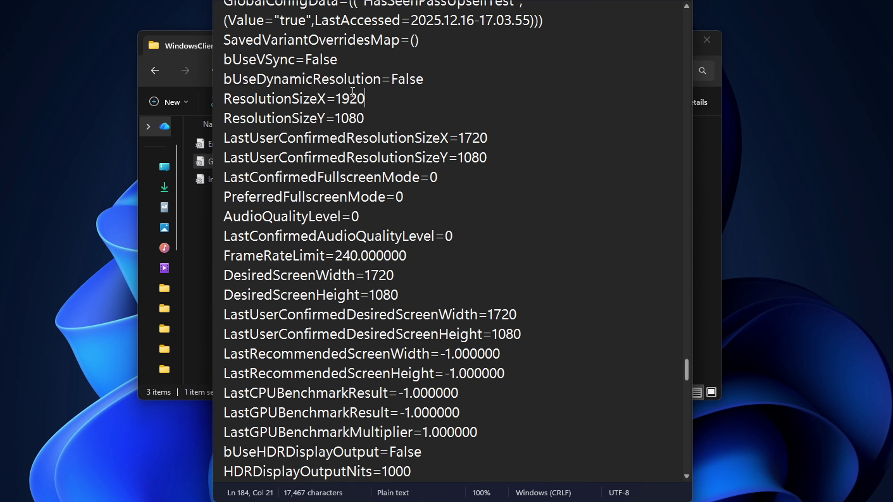
- Copy 1920 into LastUserConfirmedResolutionSizeX, DesiredScreenWidth and LastUserConfirmedDesiredScreenWidth, and save GameUserSettings.ini
left_click_drag(366, 99, 335, 100)
key("ctrl+c")
left_click(492, 138)
double_click(473, 137)
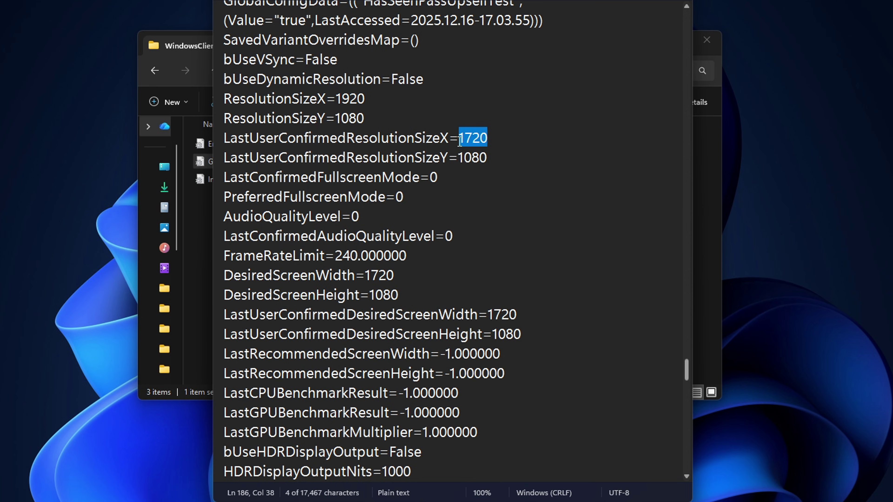
key("ctrl+v")
left_click_drag(394, 275, 363, 275)
key("ctrl+v")
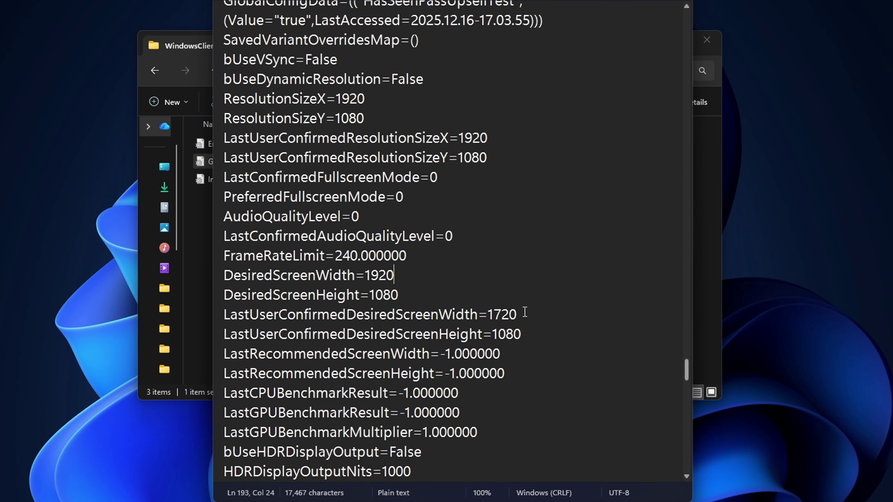
left_click_drag(516, 314, 488, 314)
key("ctrl+v")
left_click_drag(520, 335, 222, 91)
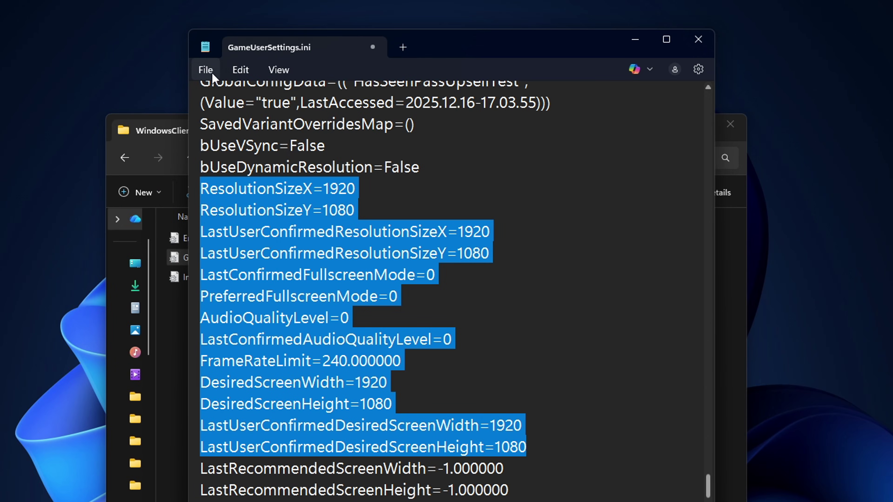
left_click(212, 72)
left_click(215, 199)
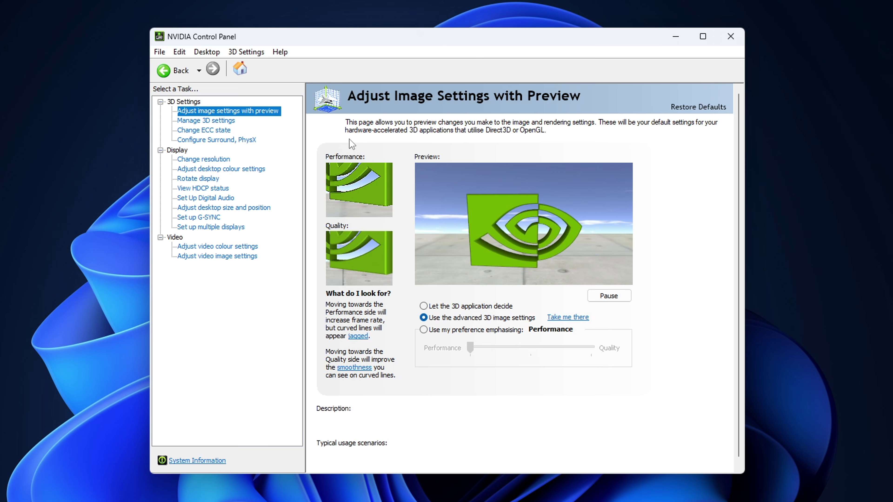
- Switch to the NVIDIA Control Panel and choose the 1920 × 1080 PC resolution for the BenQ display
left_click(207, 159)
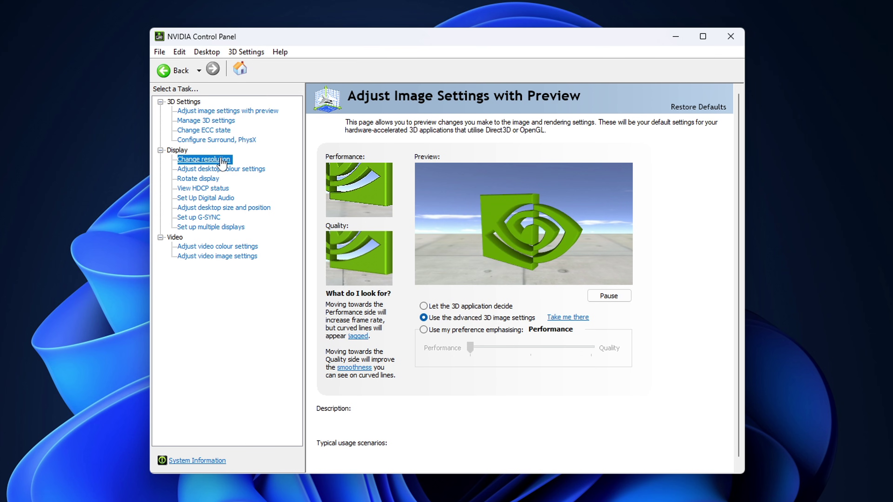
scroll(422, 340, "down", 1)
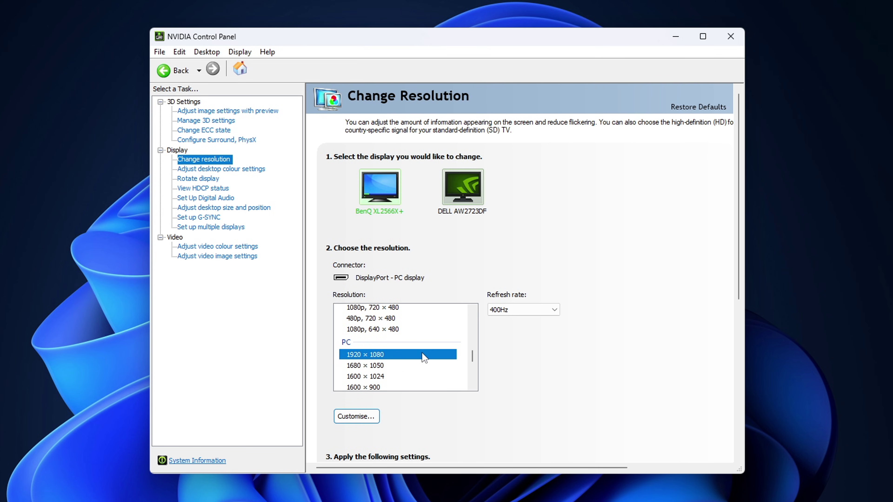
- Set the BenQ display's scaling mode to No scaling, with scaling performed on Display
left_click(267, 208)
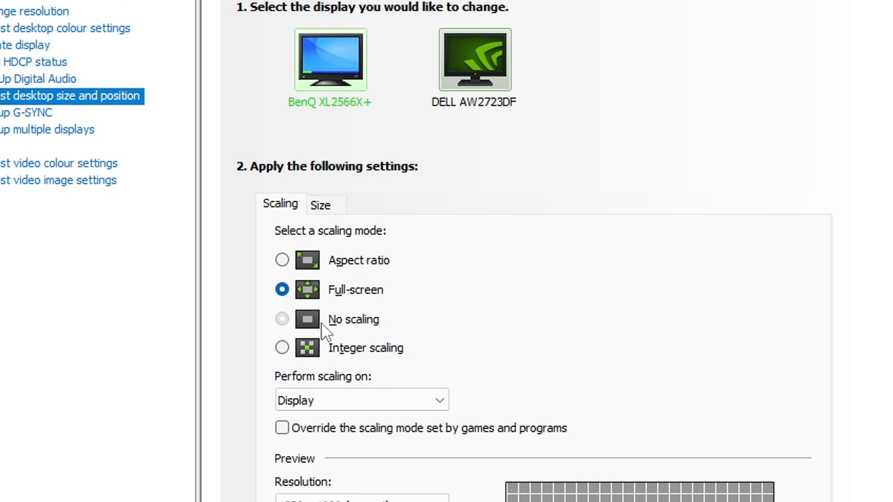
left_click(281, 320)
scroll(399, 295, "down", 2)
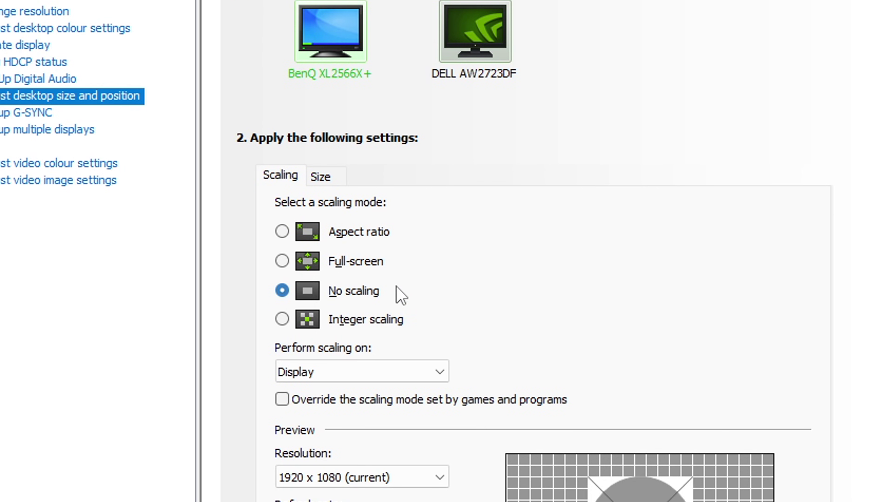
left_click(339, 349)
left_click(359, 380)
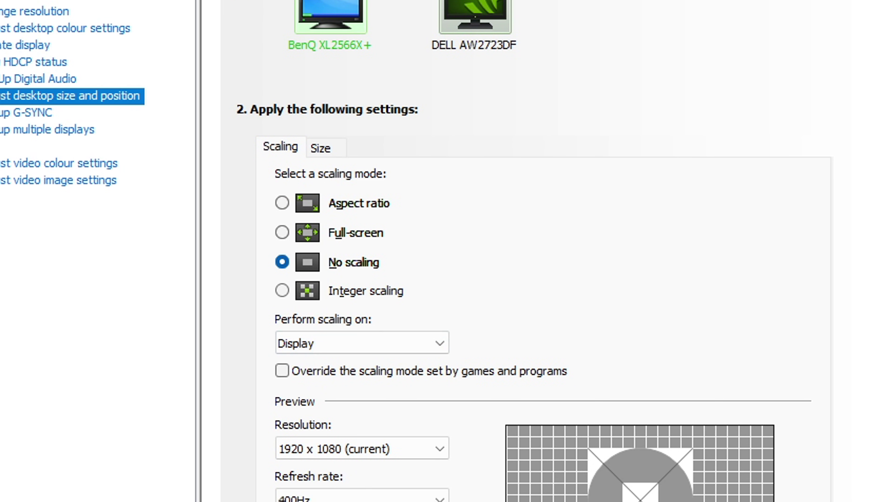